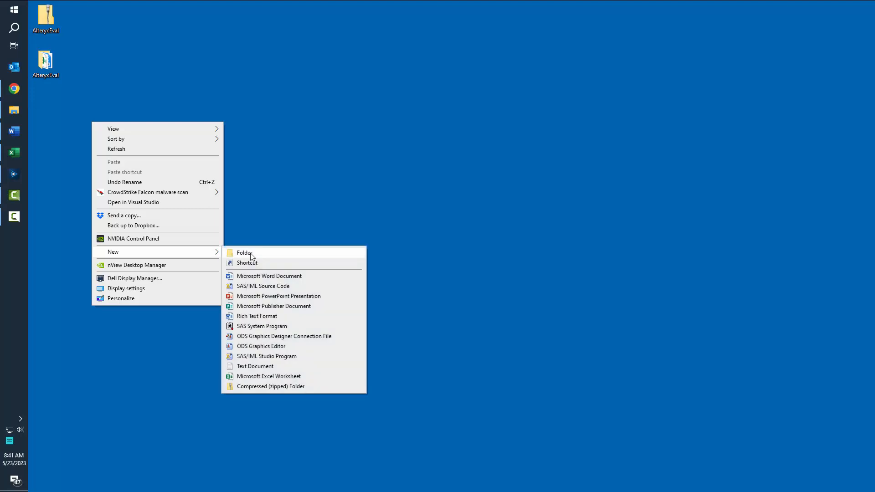
Create a new desktop folder named Assignment1.
left_click(250, 253)
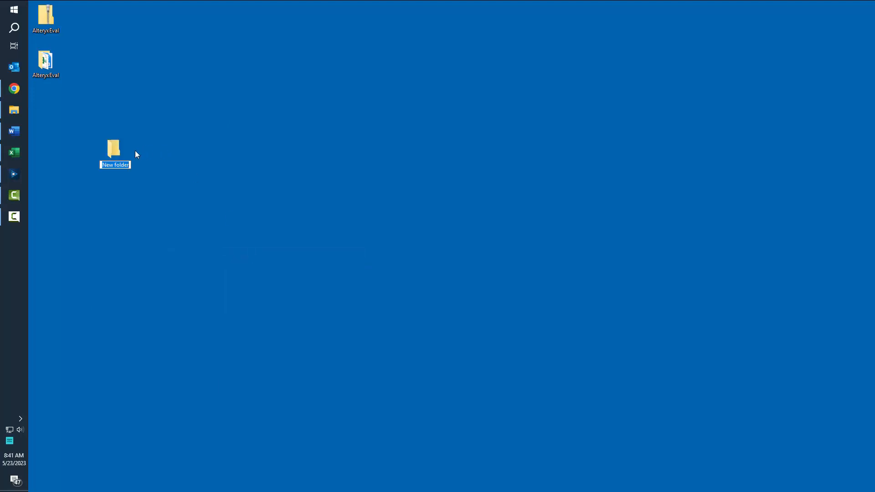
type("Assignment1")
Copy AlteryxExamData from the AlteryxEval Answers folder into Assignment1.
double_click(116, 149)
double_click(46, 61)
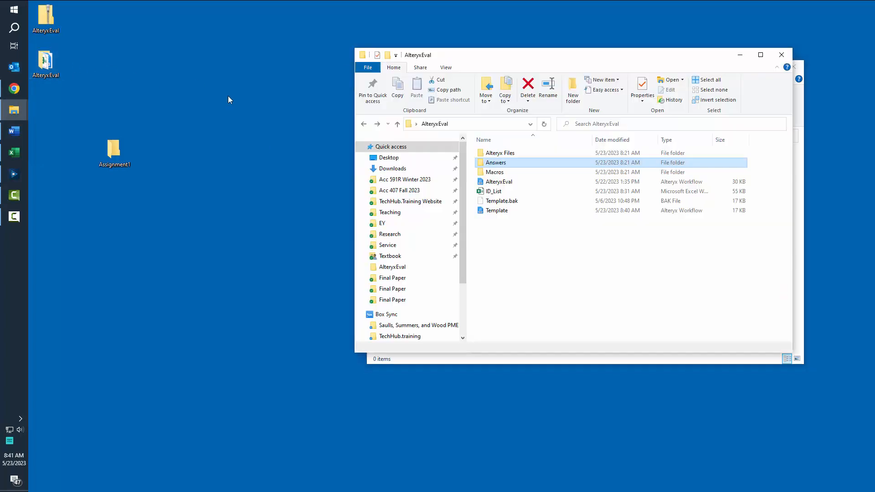
left_click_drag(534, 57, 218, 56)
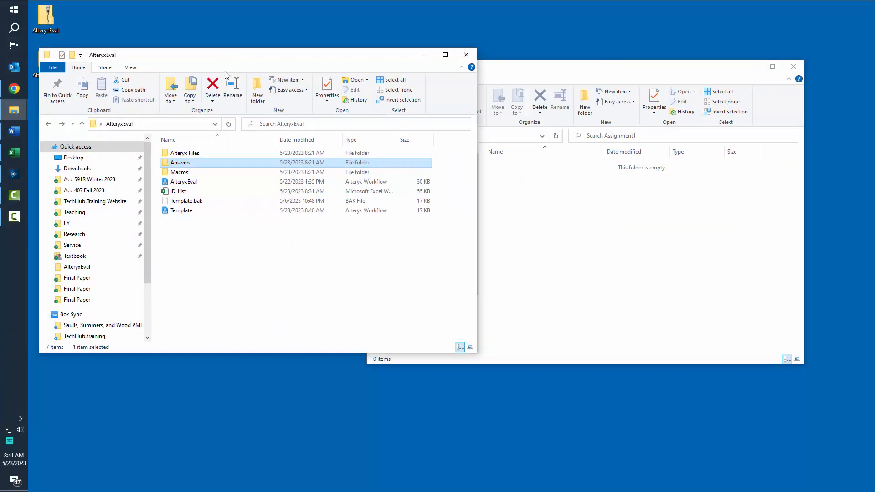
double_click(186, 168)
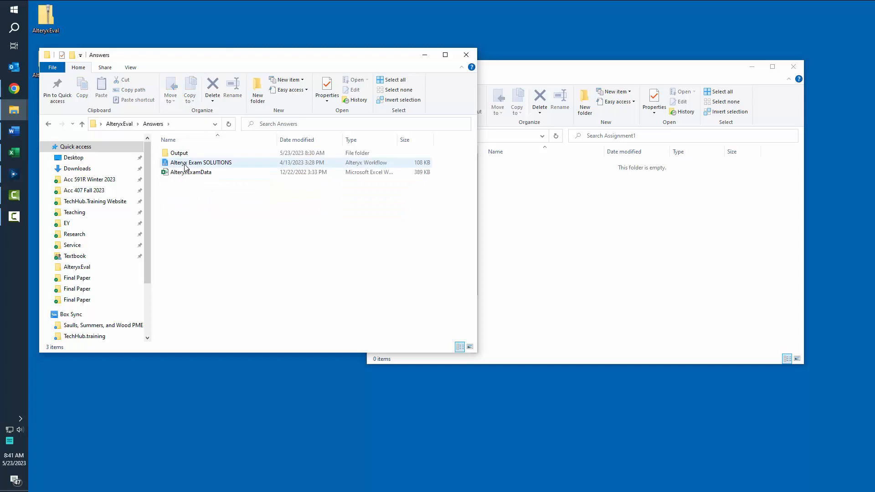
left_click(187, 173)
left_click(602, 214)
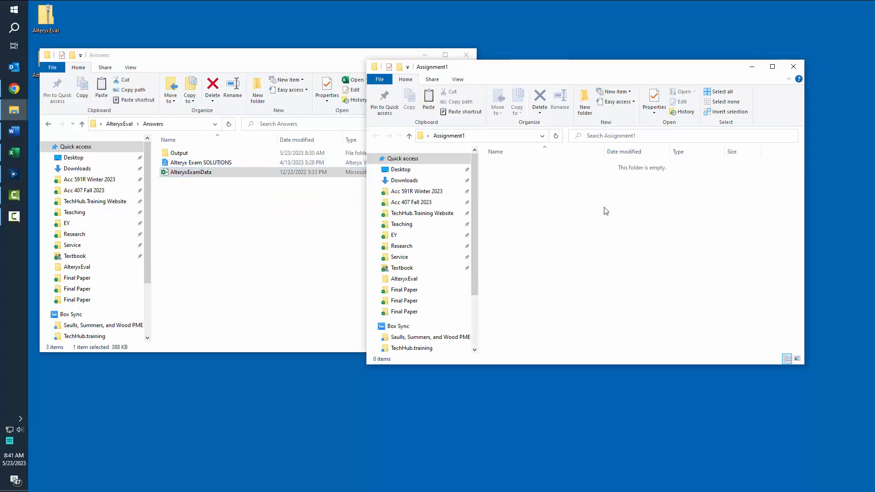
key("ctrl+v")
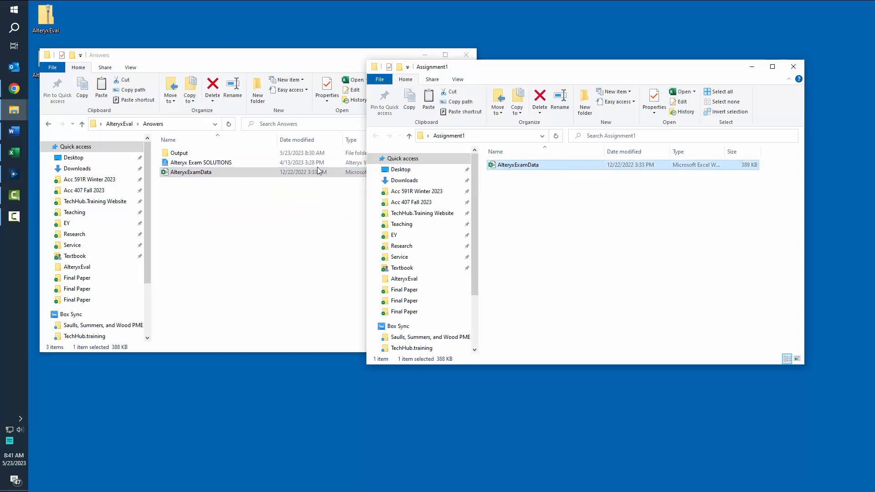
Copy the Template workflow from AlteryxEval into Assignment1.
left_click(48, 124)
left_click(187, 212)
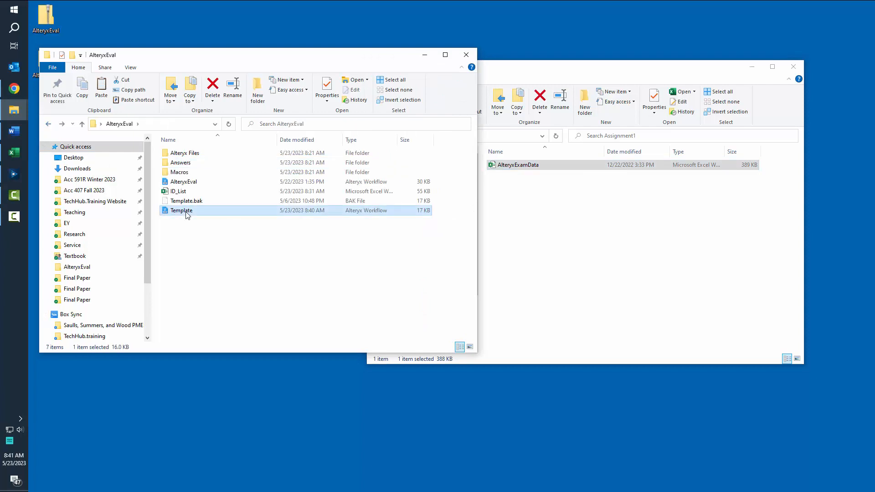
left_click(538, 211)
key("ctrl+v")
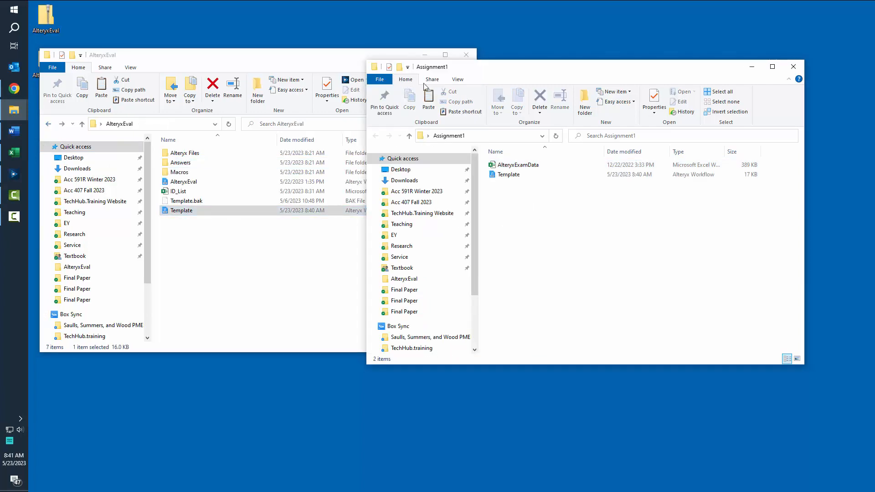
Rename the Template workflow to 123abc and open it in Alteryx Designer.
left_click(338, 54)
left_click(425, 55)
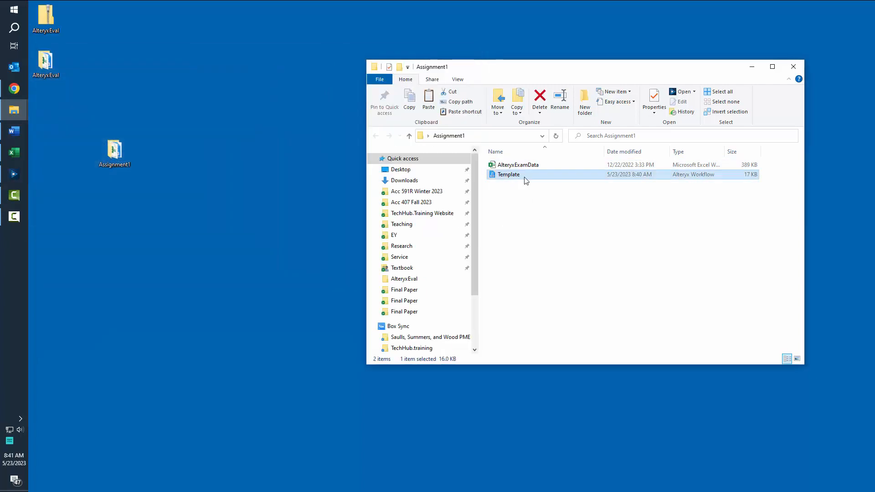
left_click(514, 178)
type("123abc")
key("Return")
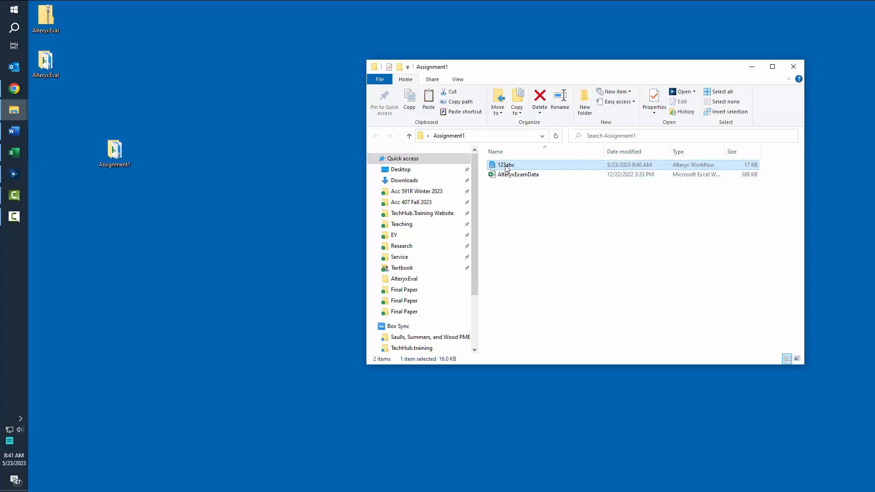
double_click(506, 166)
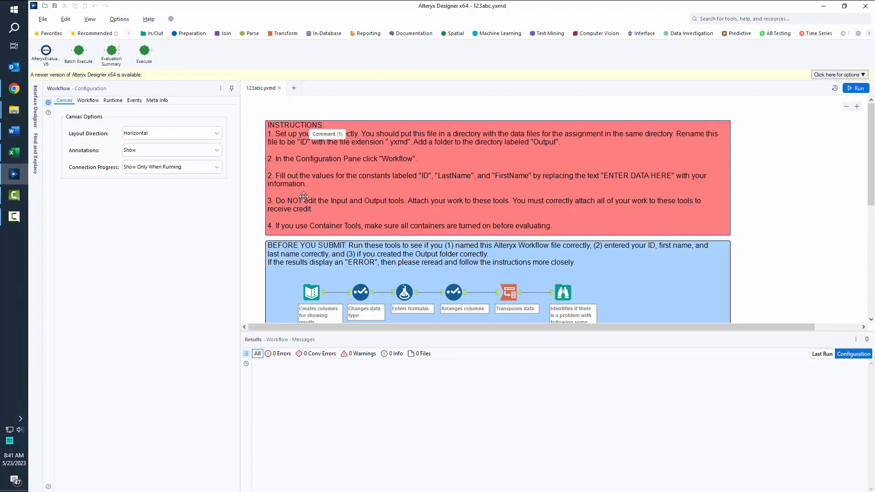
scroll(299, 210, "down", 1)
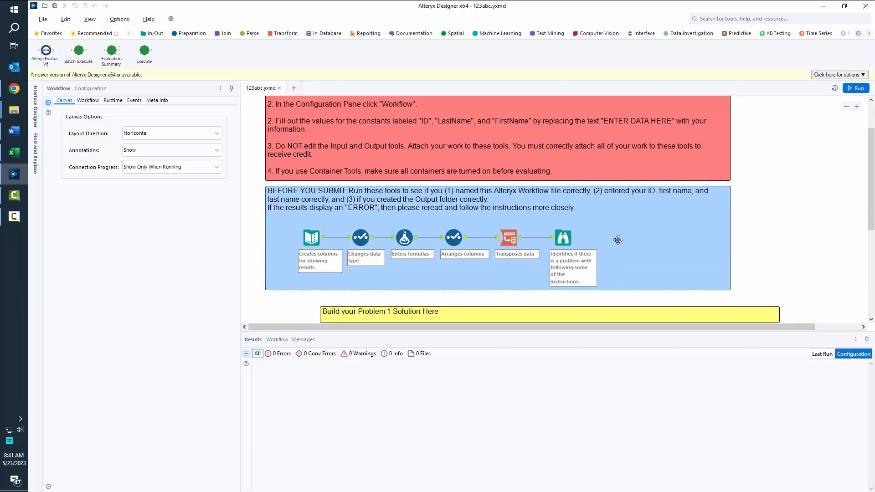
scroll(352, 210, "down", 1)
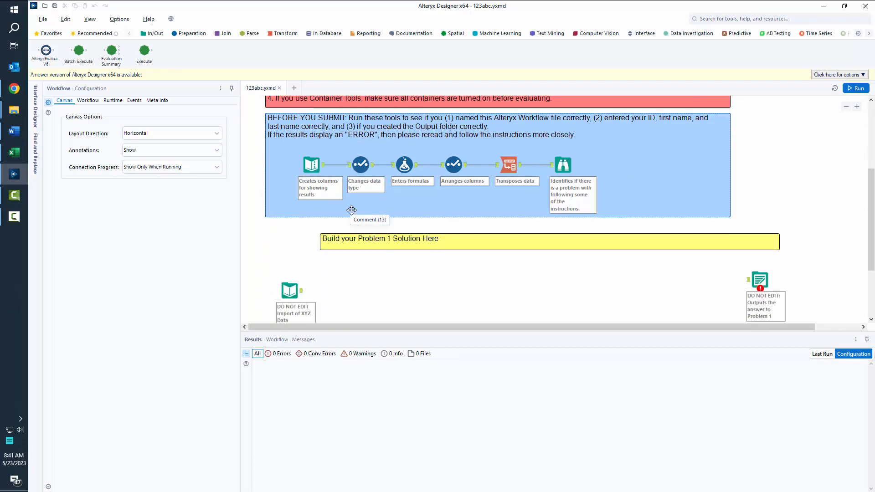
scroll(352, 210, "down", 1)
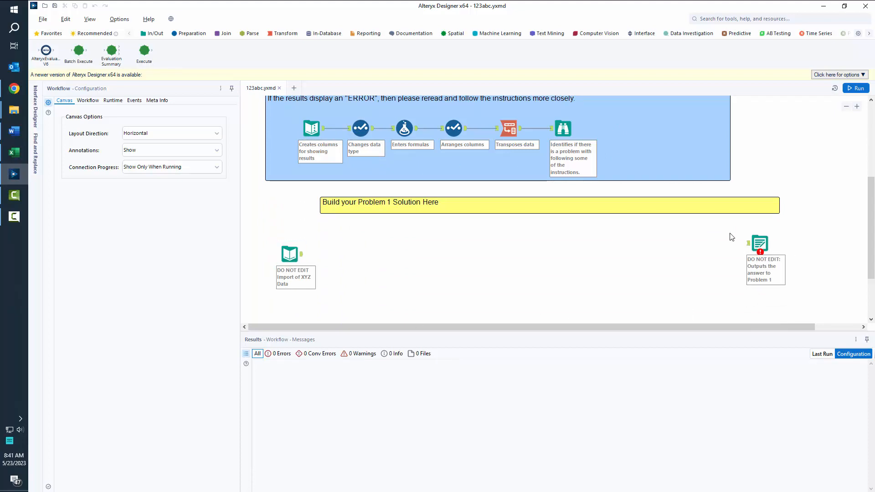
scroll(392, 270, "down", 1)
scroll(390, 269, "up", 5)
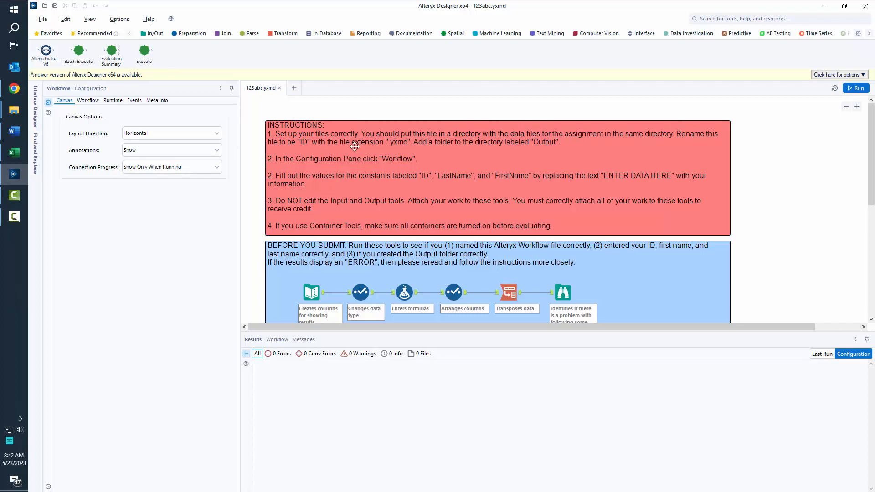
left_click(20, 112)
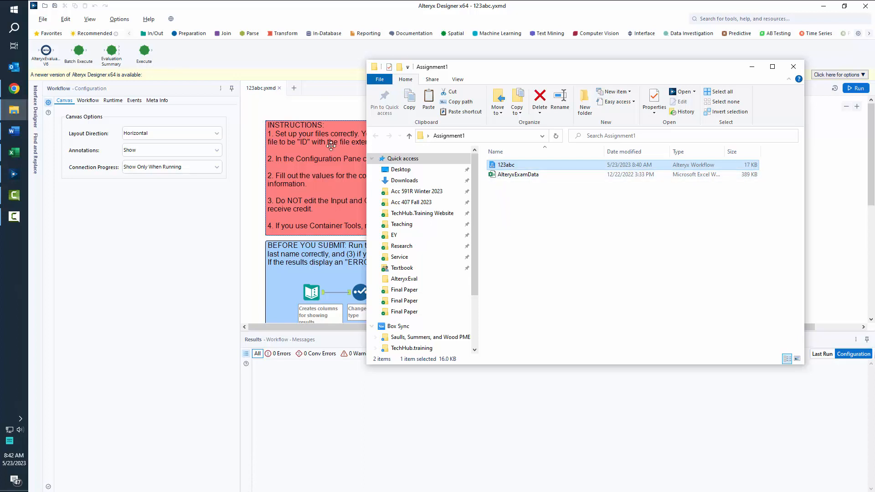
left_click(260, 163)
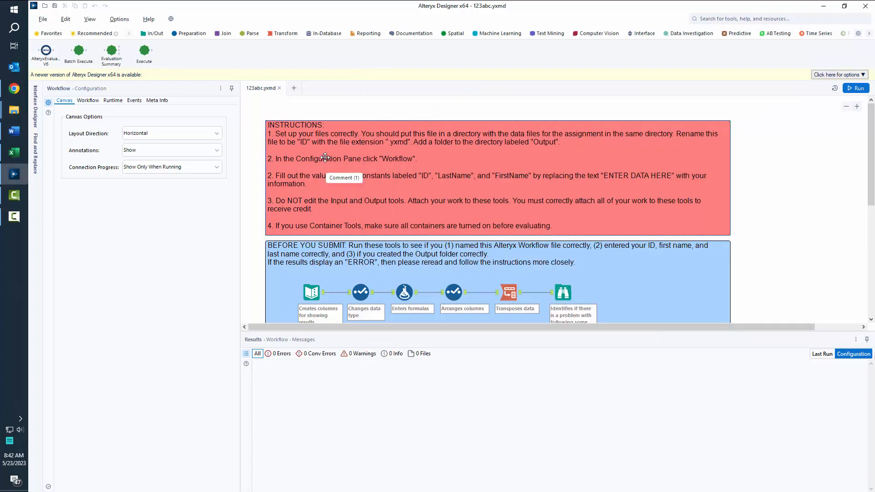
Enter the student's ID and last name into the ID and LastName workflow constants.
left_click(95, 102)
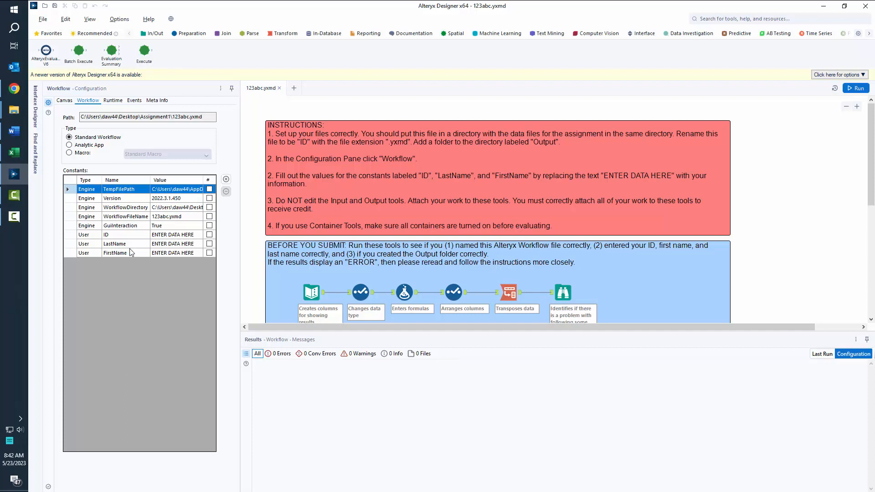
double_click(166, 235)
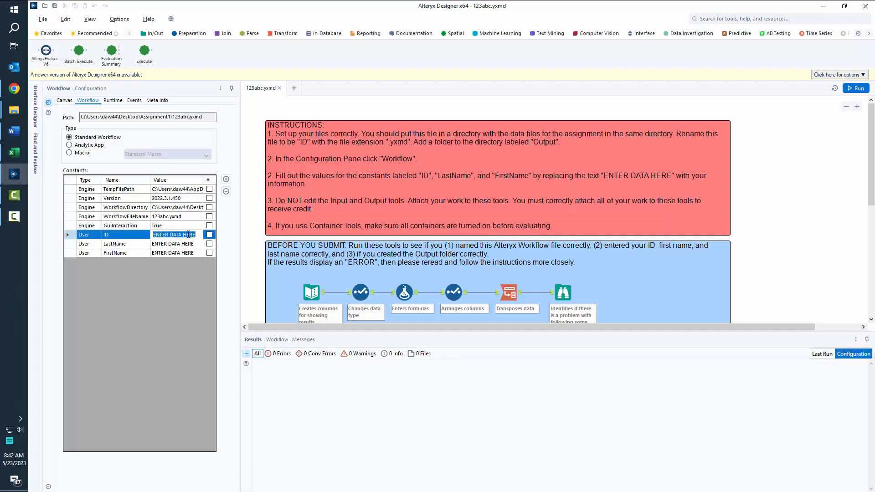
type("123abc")
double_click(187, 245)
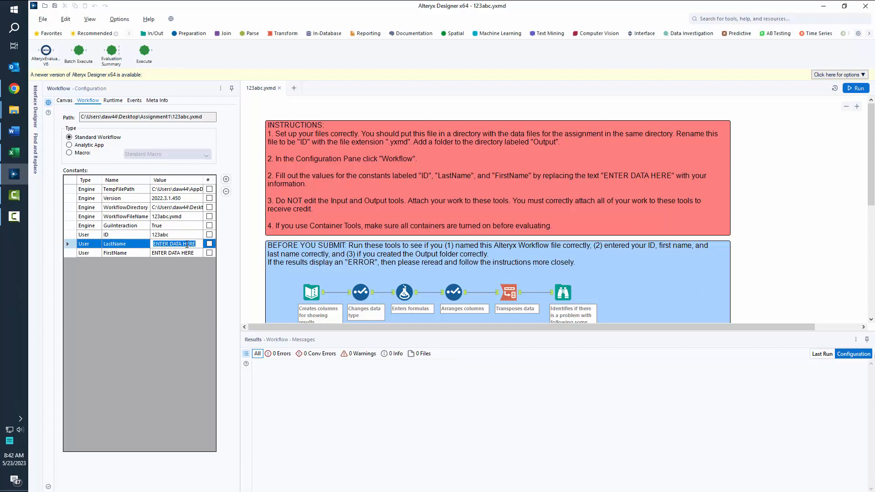
type("Wood")
double_click(178, 253)
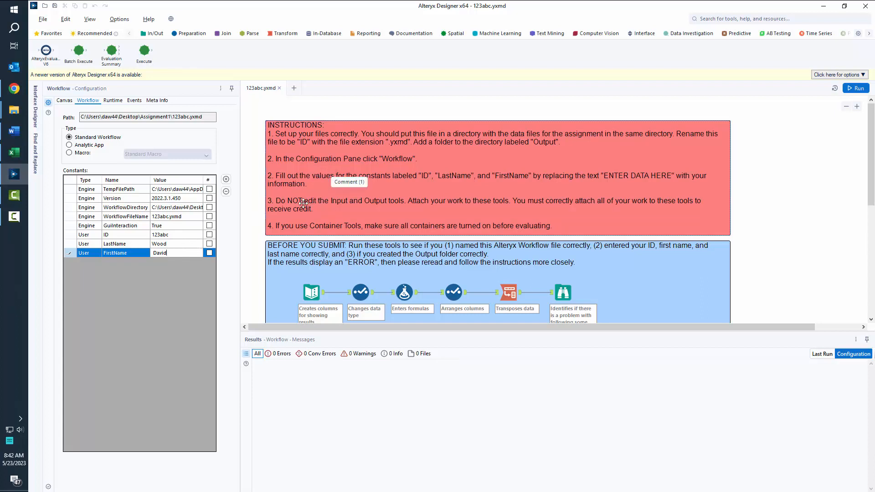
Run the workflow and inspect the Text Input tool; the log reports two errors.
scroll(269, 222, "down", 3)
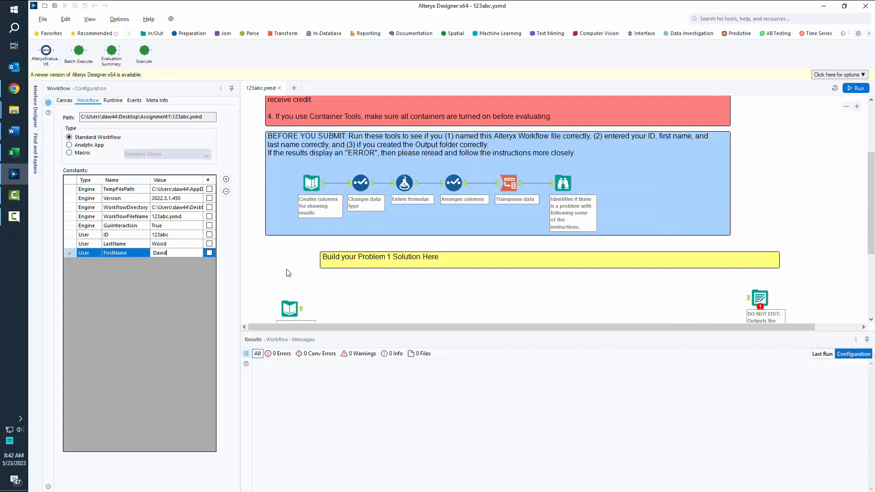
scroll(286, 270, "down", 2)
scroll(287, 272, "up", 1)
scroll(320, 272, "up", 4)
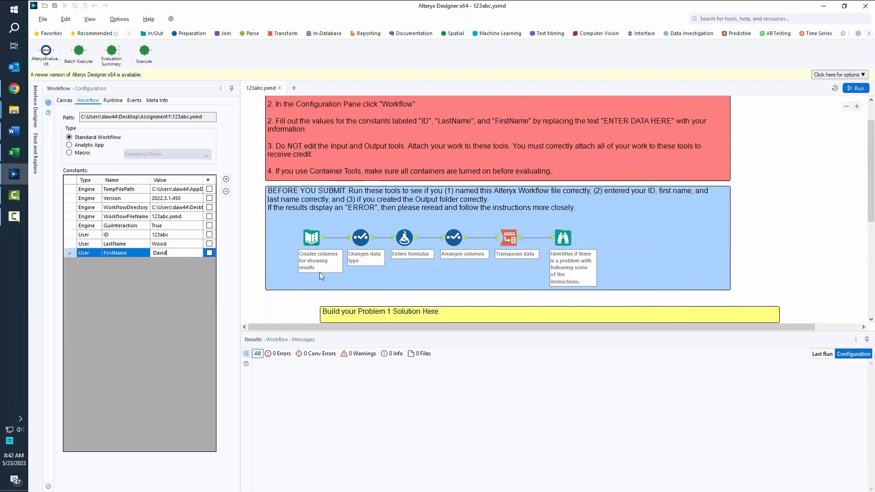
scroll(320, 273, "up", 1)
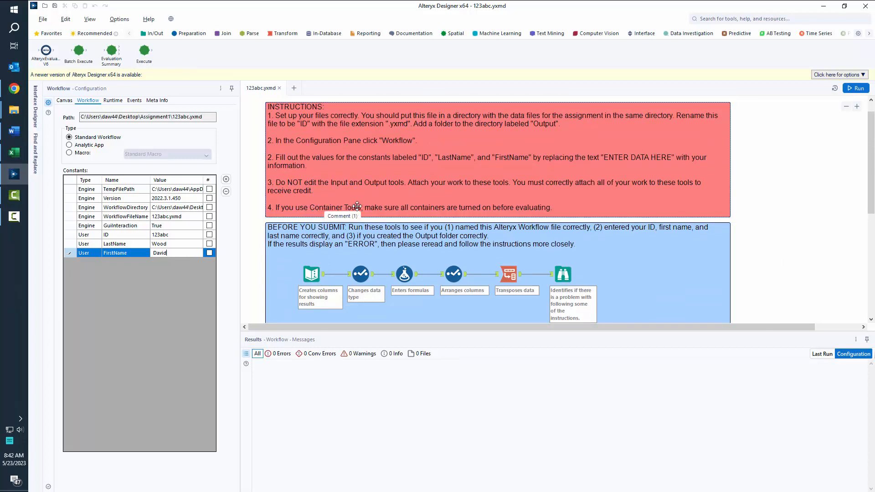
scroll(396, 206, "down", 1)
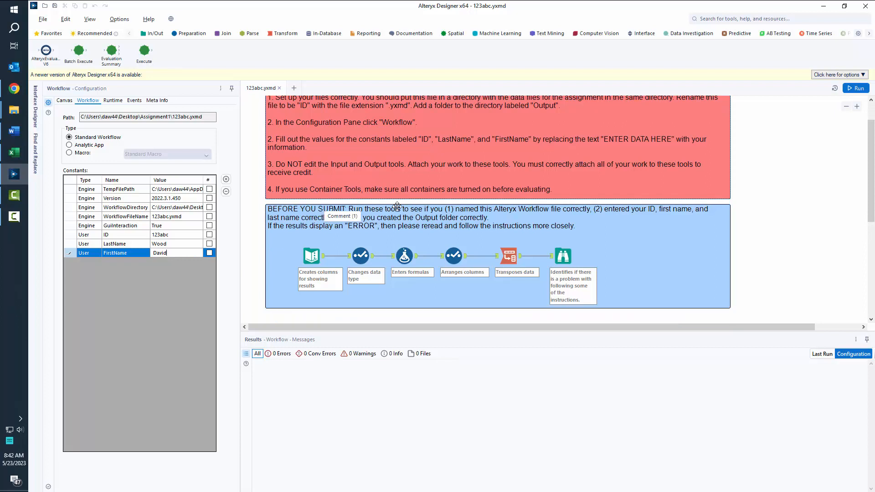
scroll(398, 206, "down", 6)
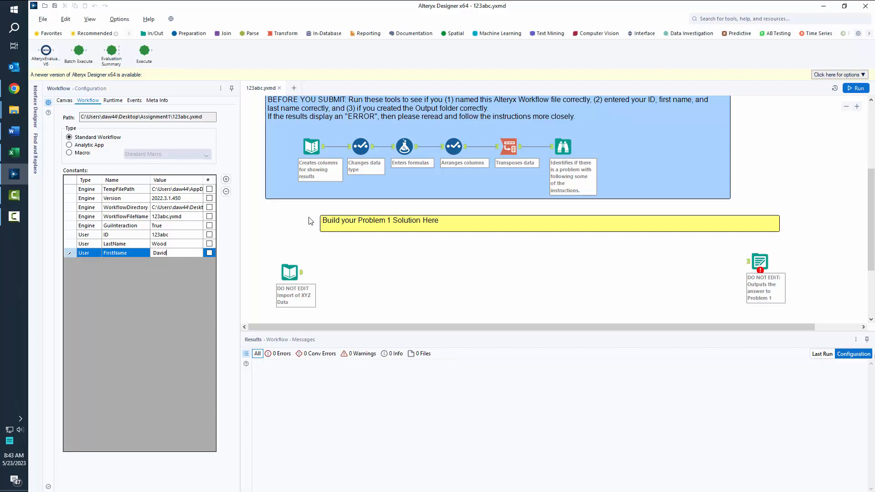
scroll(591, 271, "up", 2)
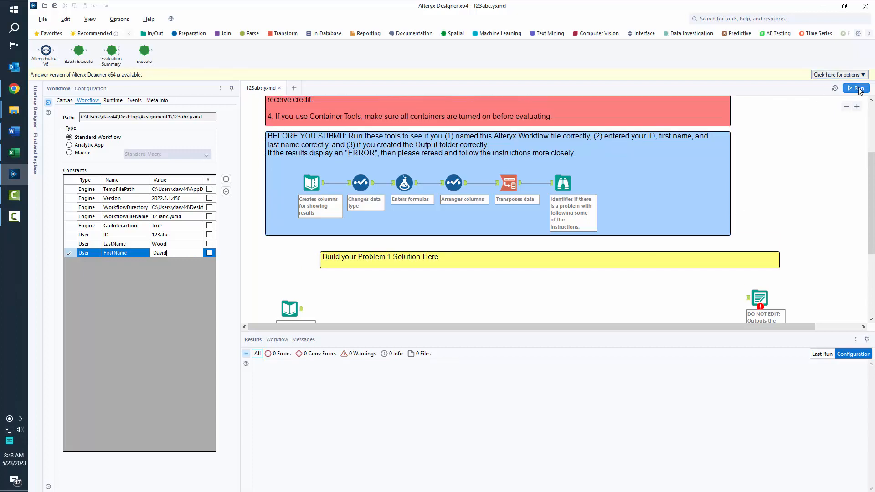
left_click(859, 89)
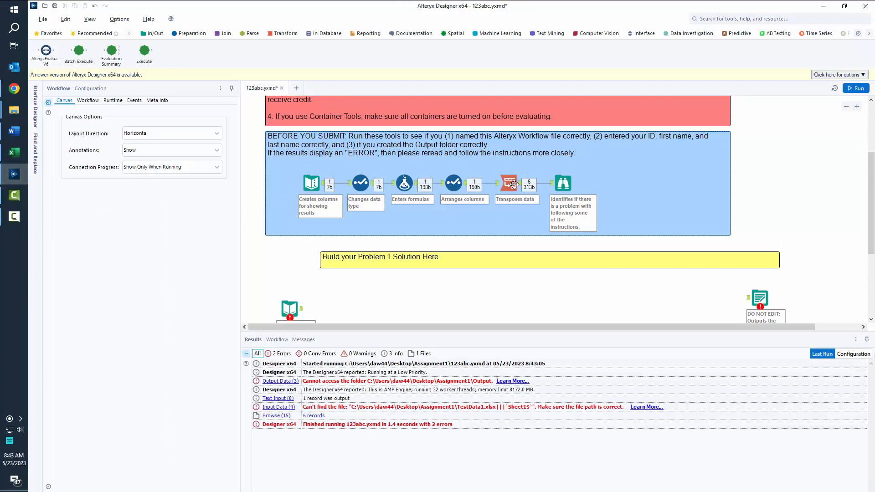
left_click(311, 183)
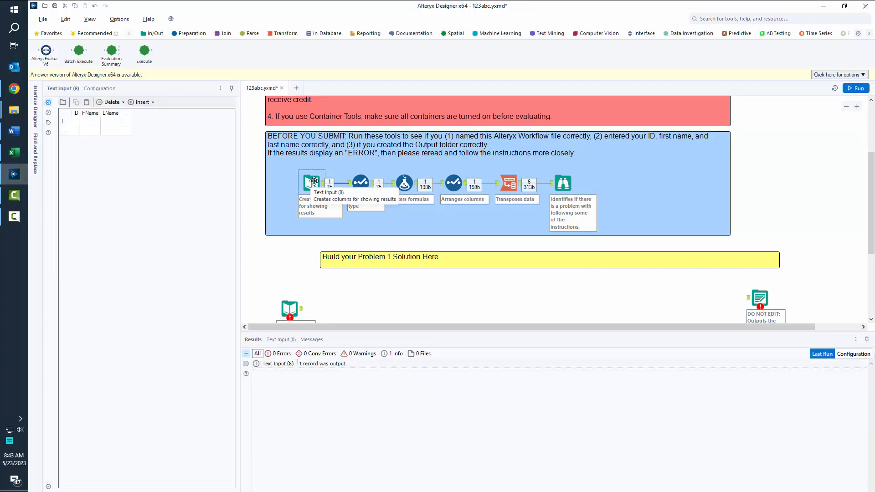
Review the Browse (15) check results, including the EnteredID row.
left_click(567, 183)
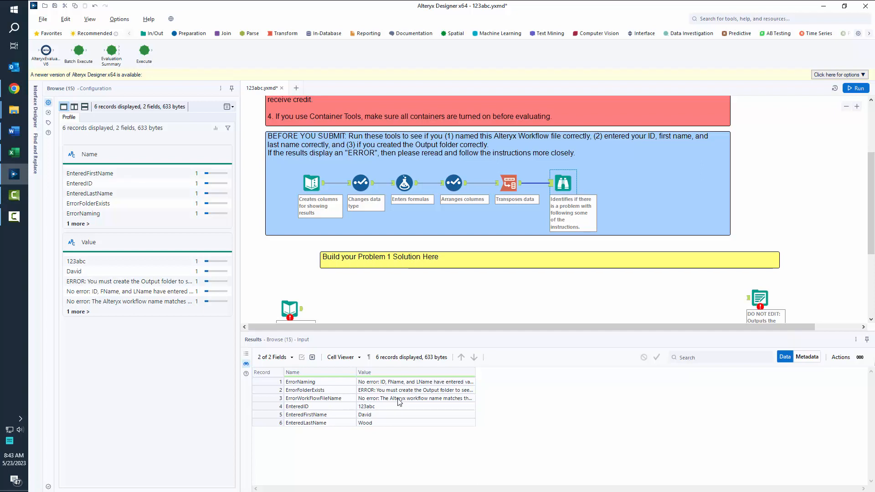
left_click(369, 408)
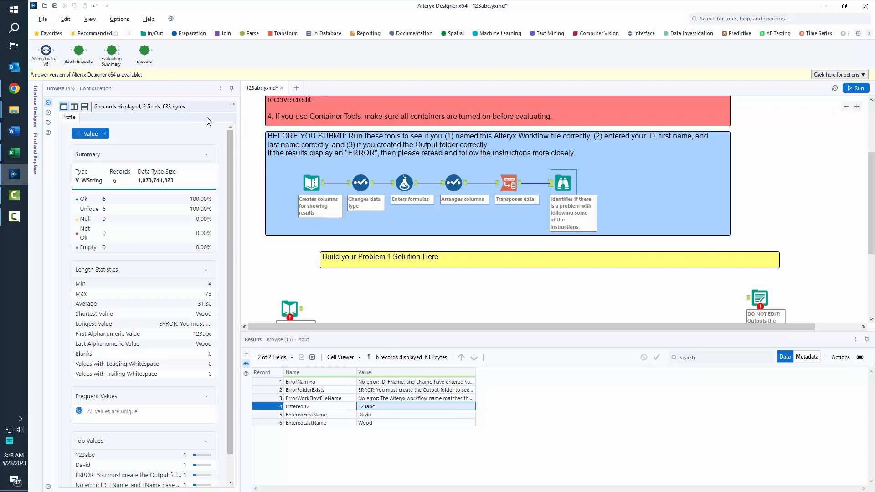
left_click(257, 121)
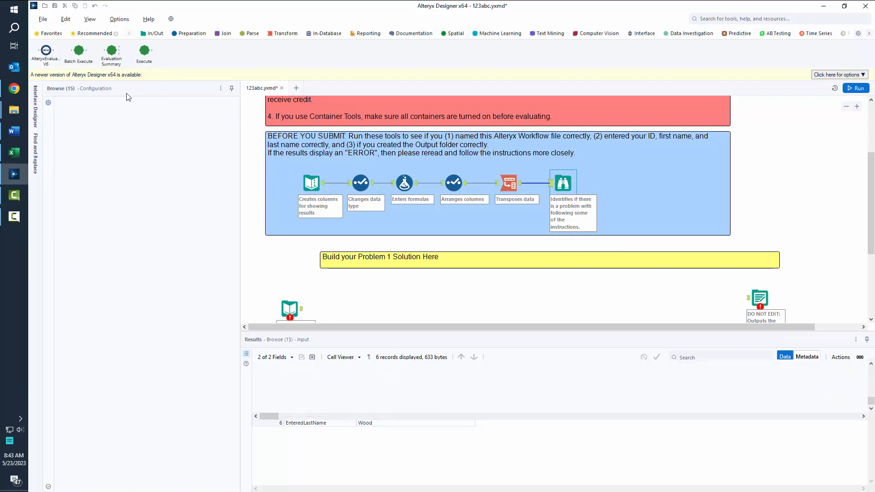
Set the ID, LastName and FirstName constants back to ENTER DATA HERE.
left_click(93, 100)
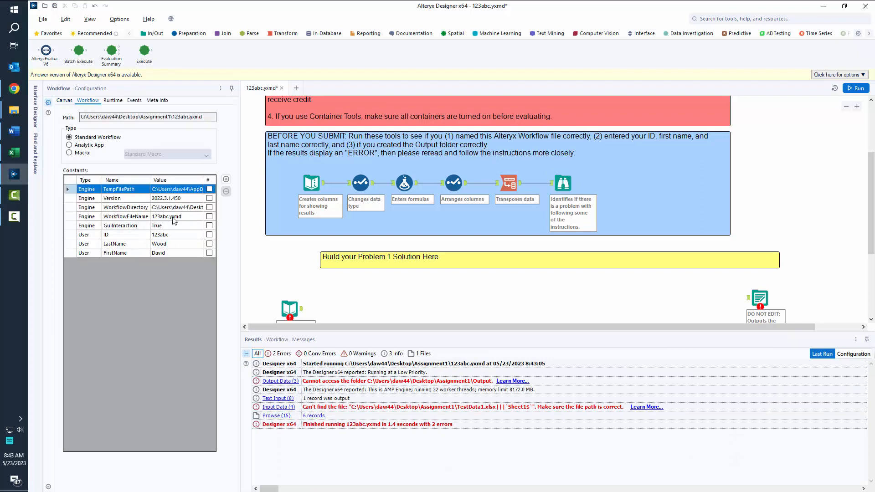
left_click(180, 236)
type("ENTER DATA HERE")
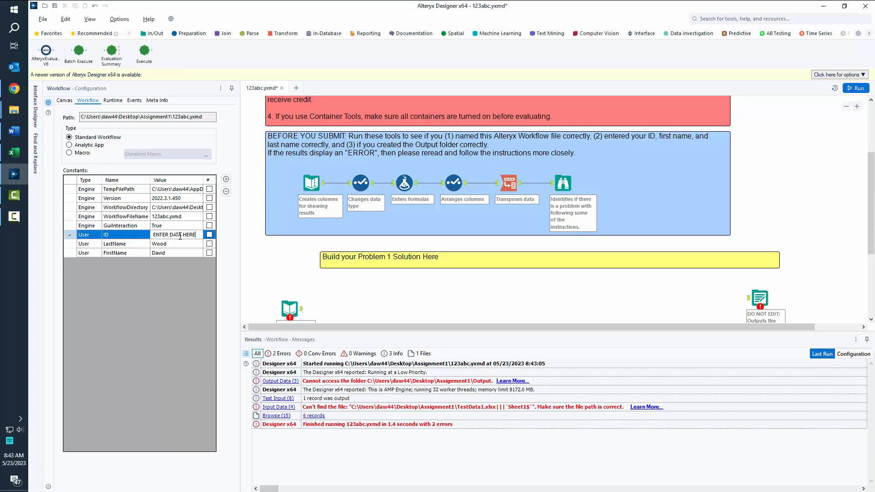
key("Return")
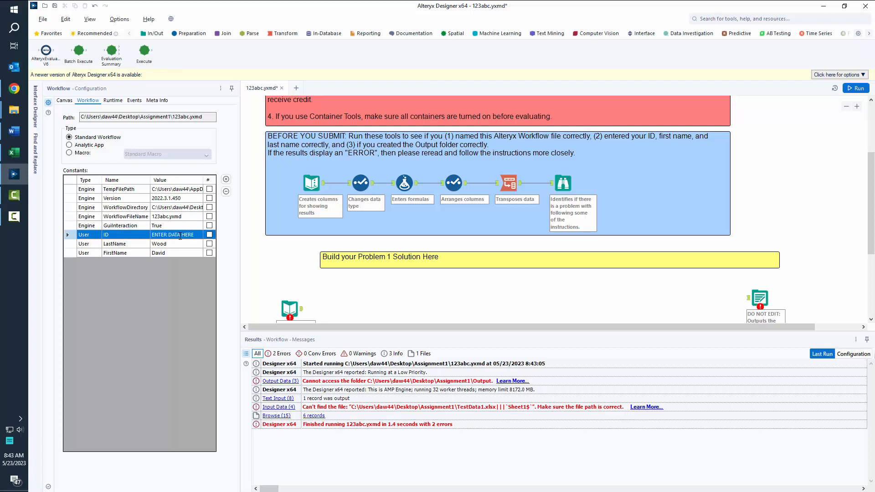
left_click(178, 244)
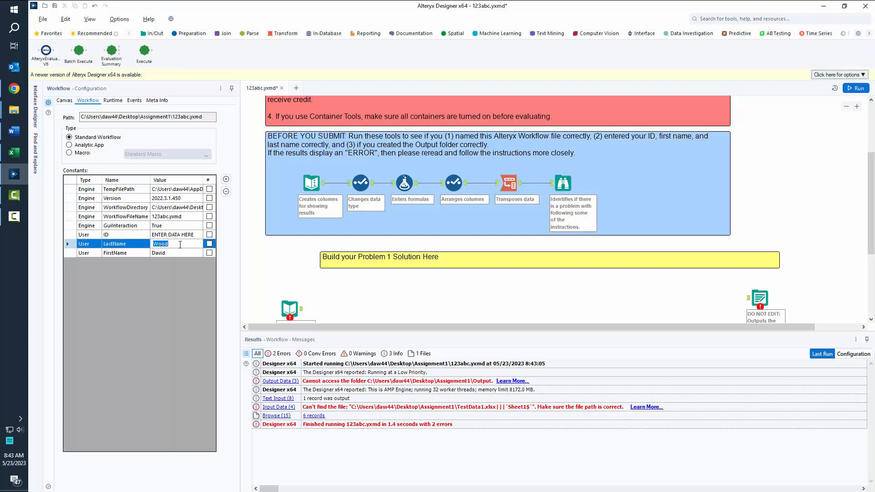
type("ENTER DATA HERE")
left_click(176, 253)
type("ERE")
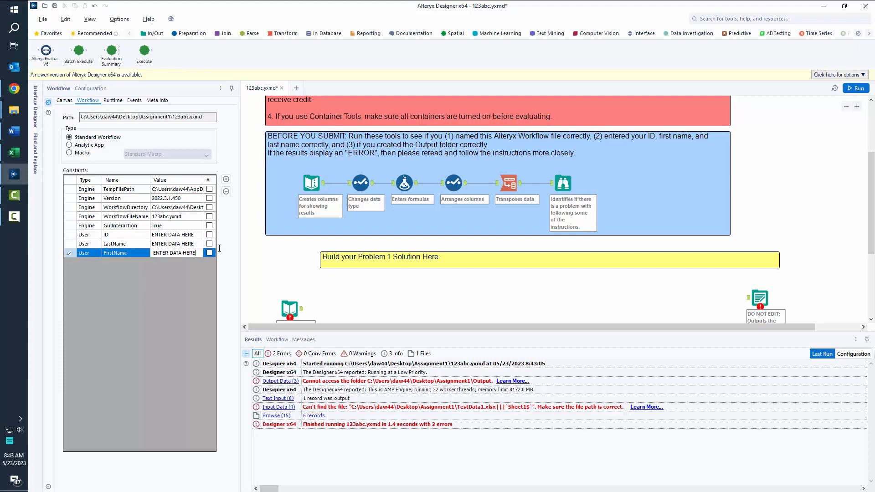
Rerun the workflow and review the resulting errors in the Browse results.
left_click(856, 88)
left_click(564, 184)
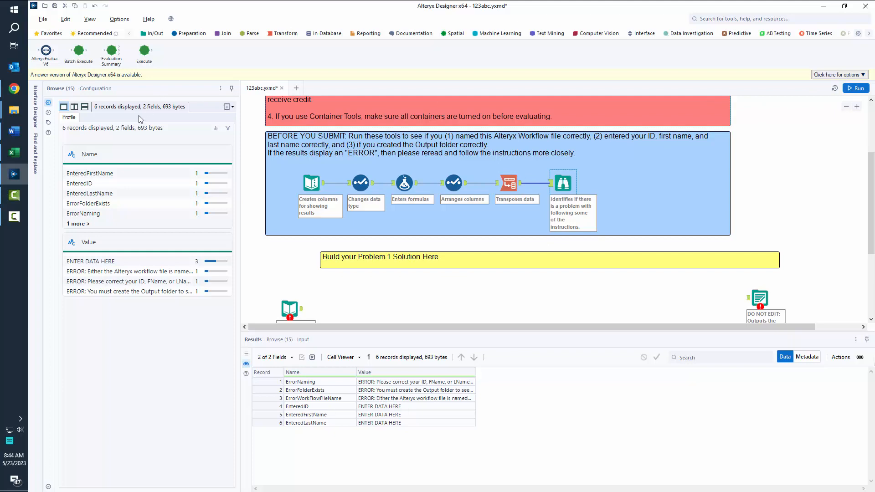
left_click(252, 131)
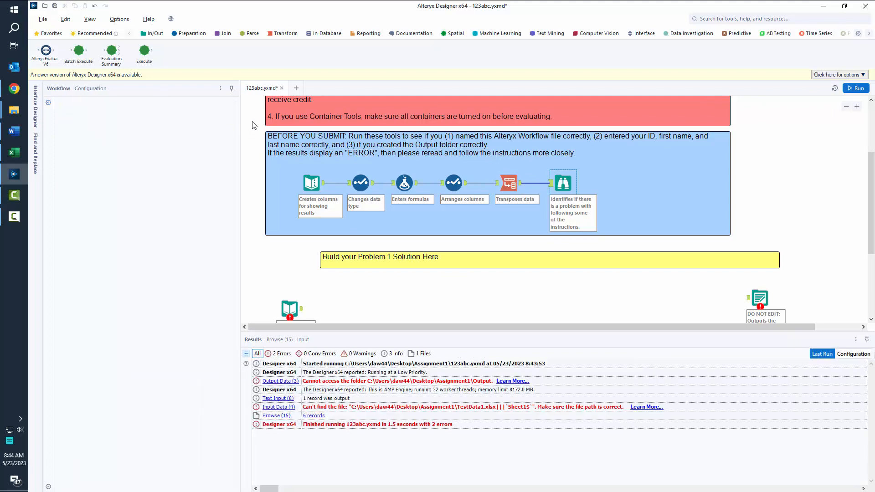
left_click(94, 99)
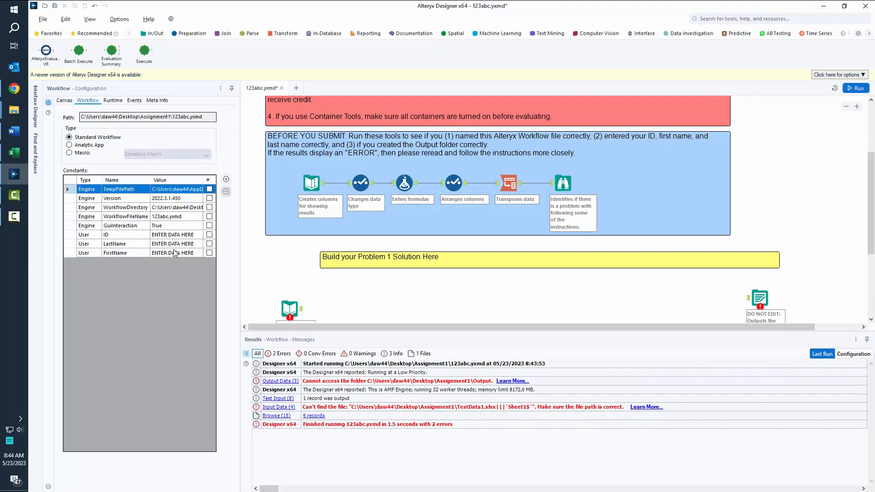
left_click(180, 235)
Enter the student's ID, last name and first name into the workflow constants.
type("123abc")
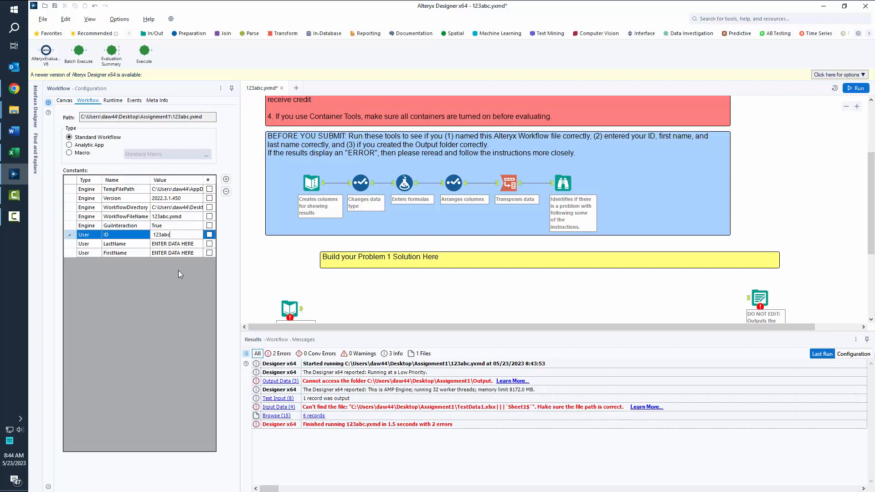
left_click(172, 243)
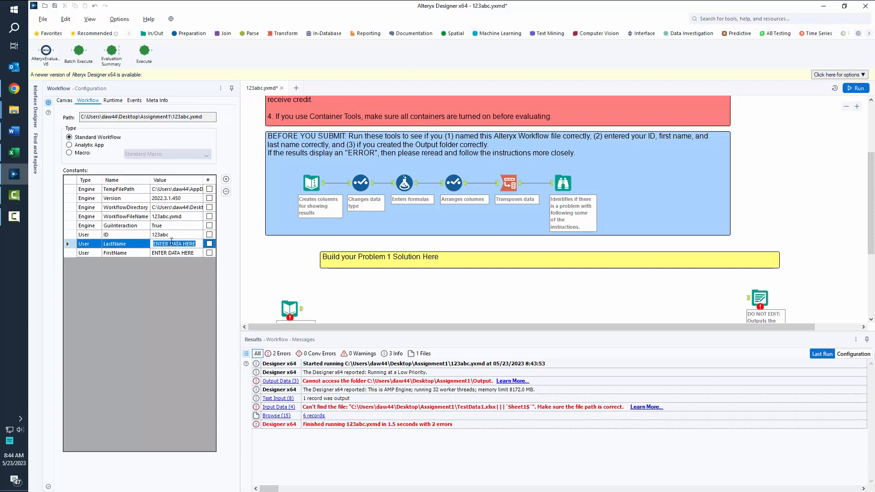
left_click(183, 252)
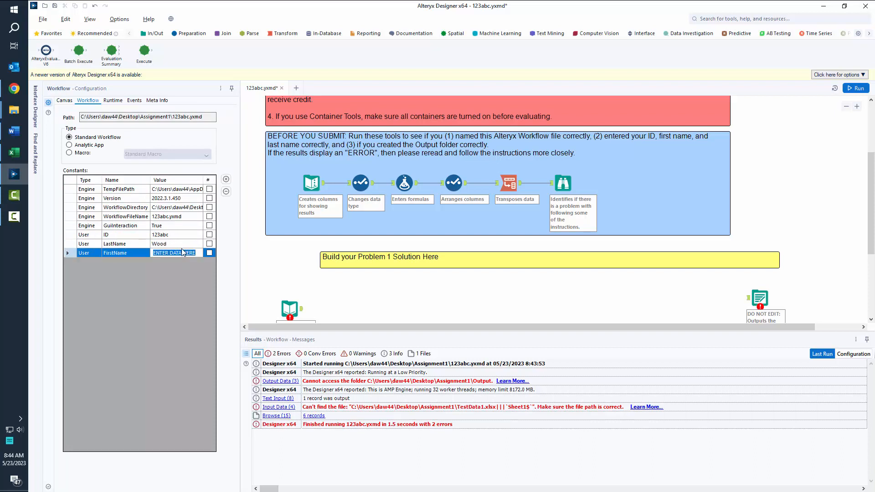
left_click(272, 259)
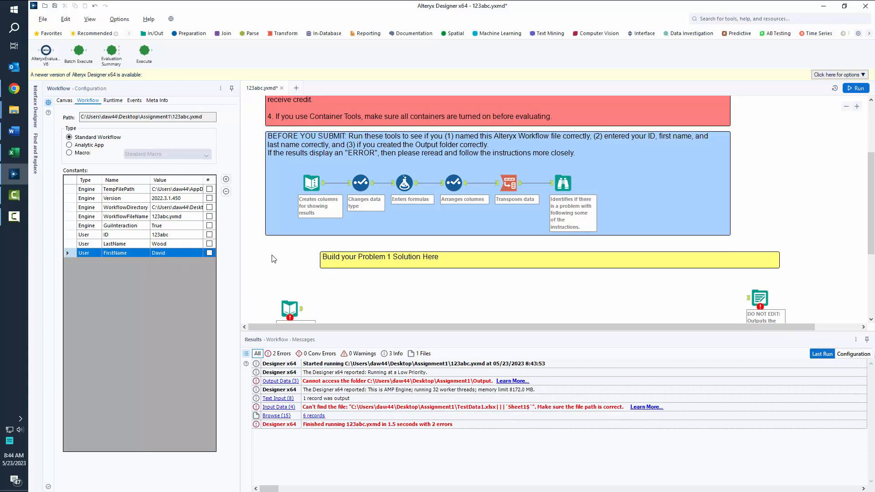
Rerun the workflow and check the Browse results, with only the Output folder error left.
left_click(856, 88)
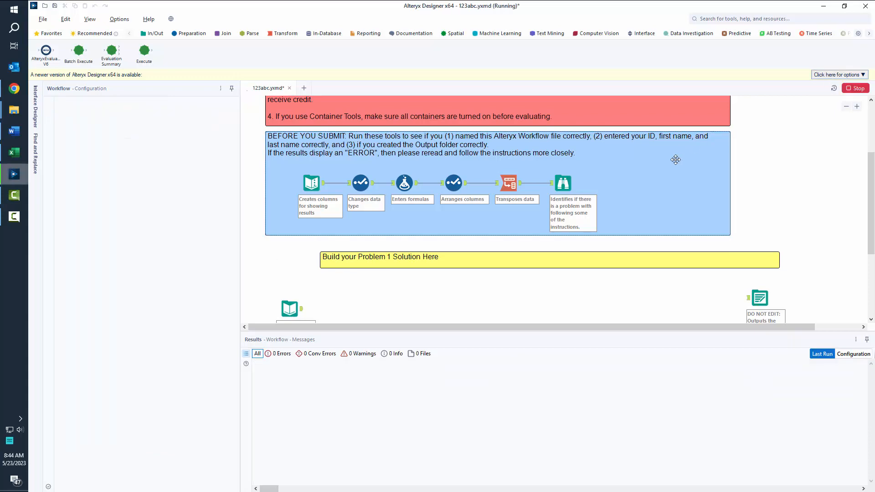
scroll(609, 183, "up", 3)
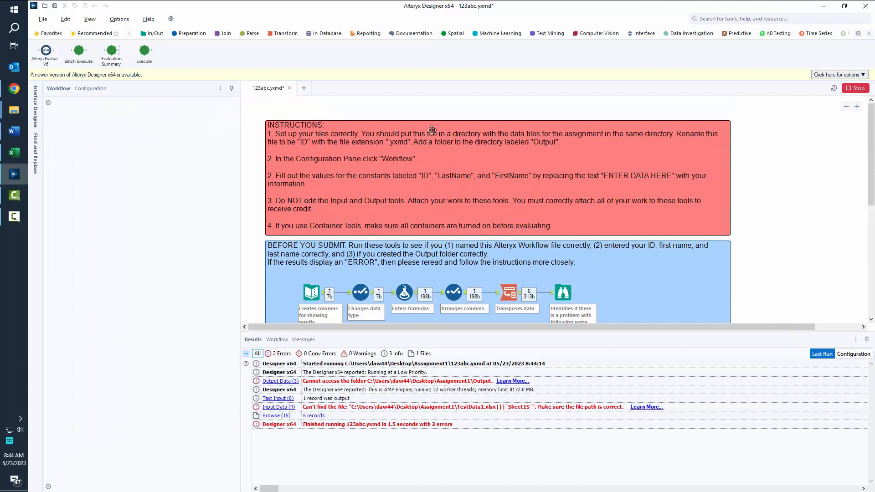
left_click(563, 294)
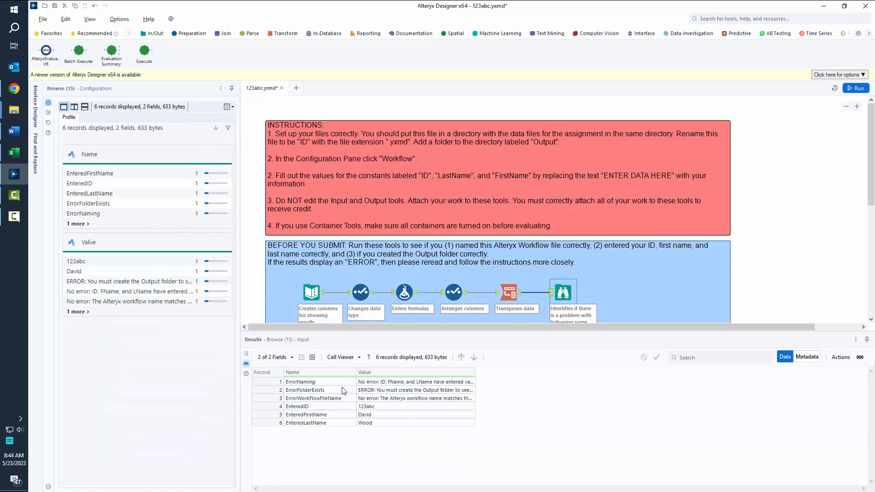
left_click(58, 141)
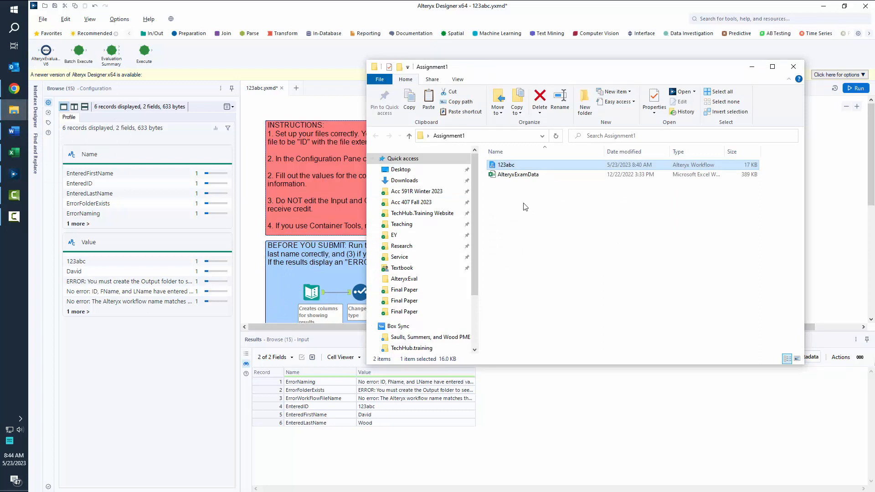
Create a folder named Output inside Assignment1.
right_click(509, 197)
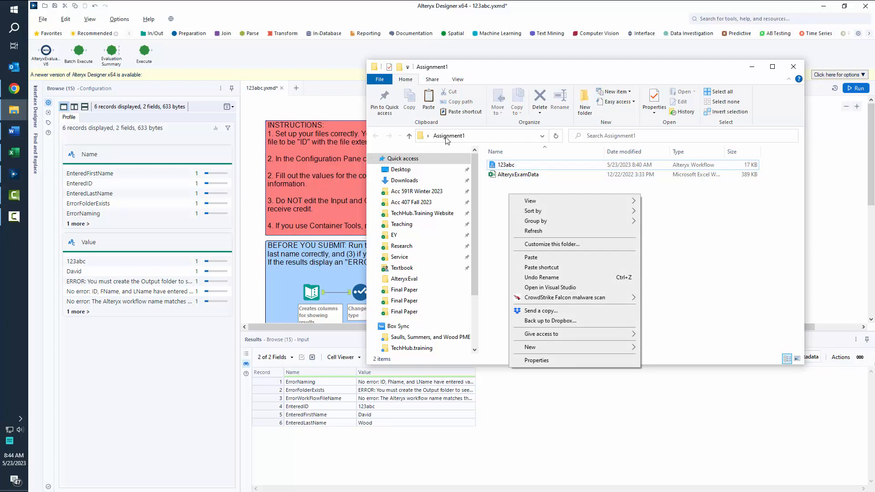
mouse_move(535, 348)
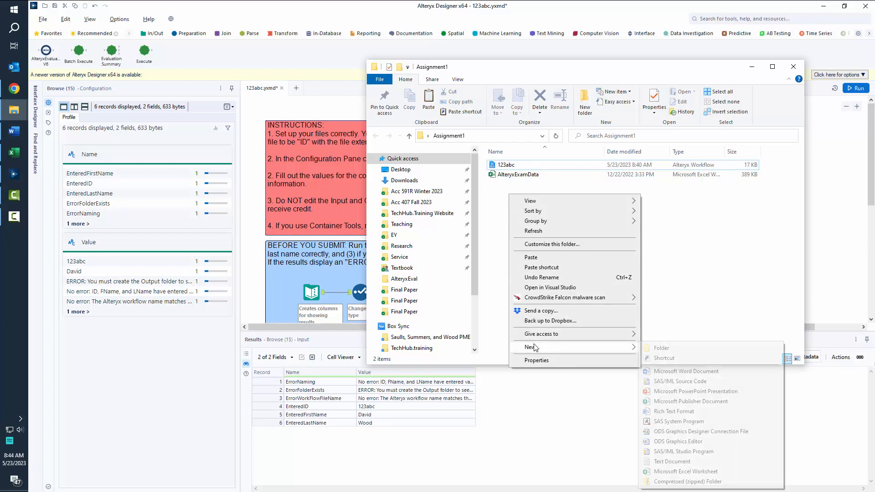
left_click(655, 349)
type("Output")
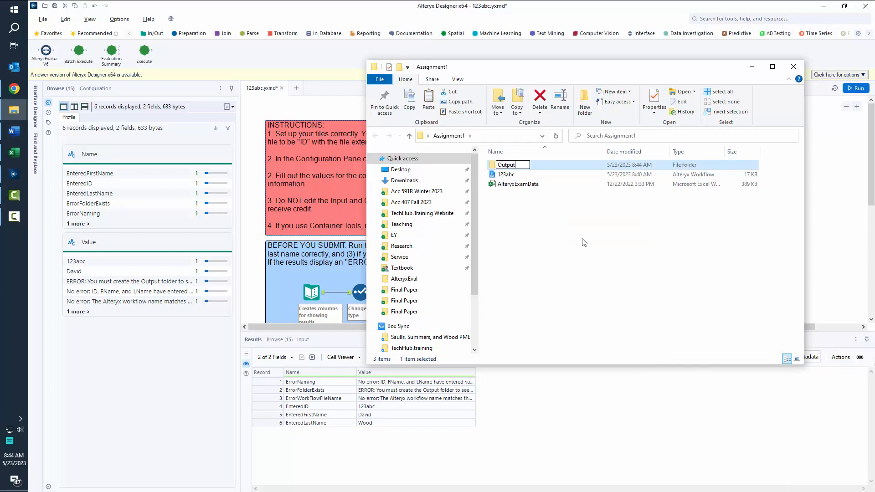
key("Return")
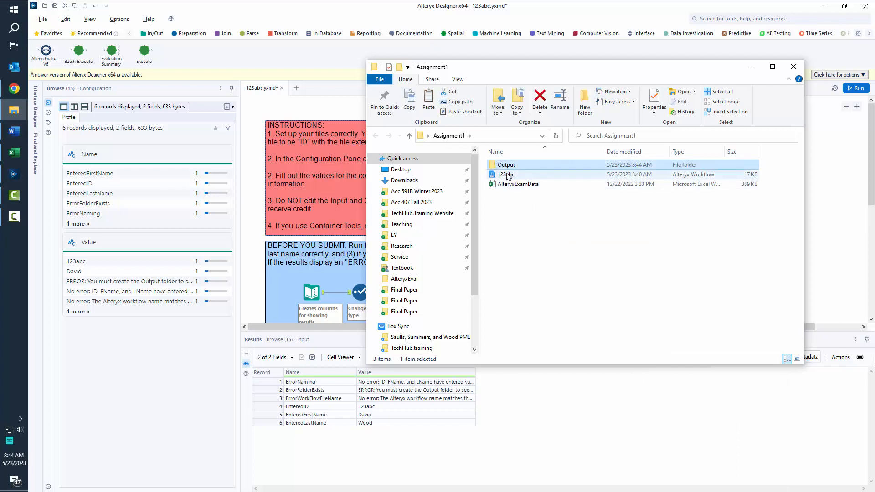
Rerun the workflow checks in Alteryx Designer.
left_click(508, 175)
left_click(511, 185)
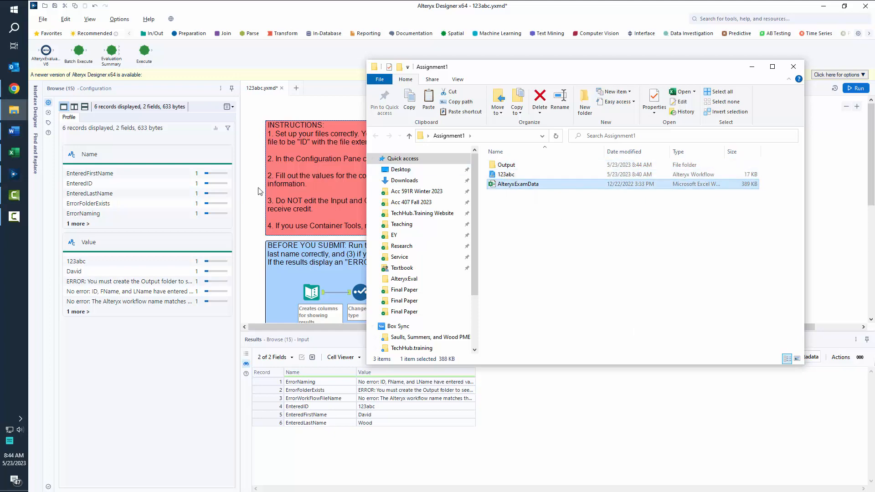
left_click(859, 89)
left_click(860, 89)
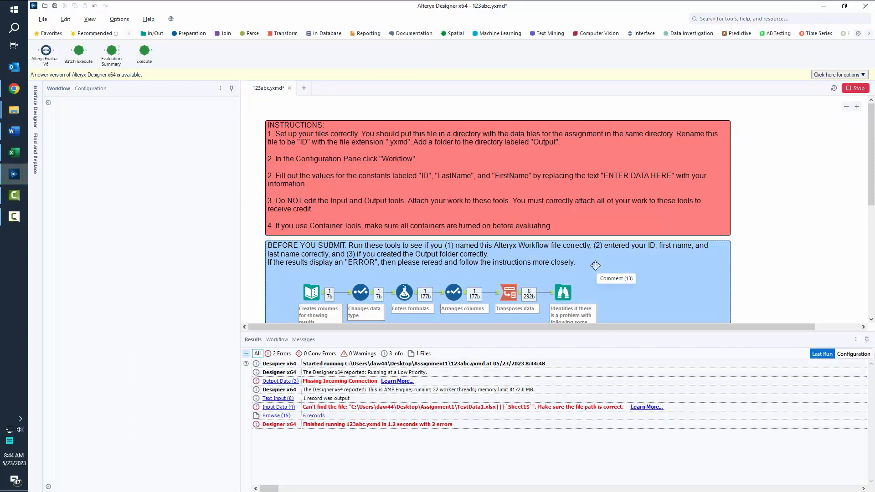
Confirm the Browse checks pass, then select the Problem 1 Input Data tool.
scroll(575, 261, "down", 1)
left_click(566, 256)
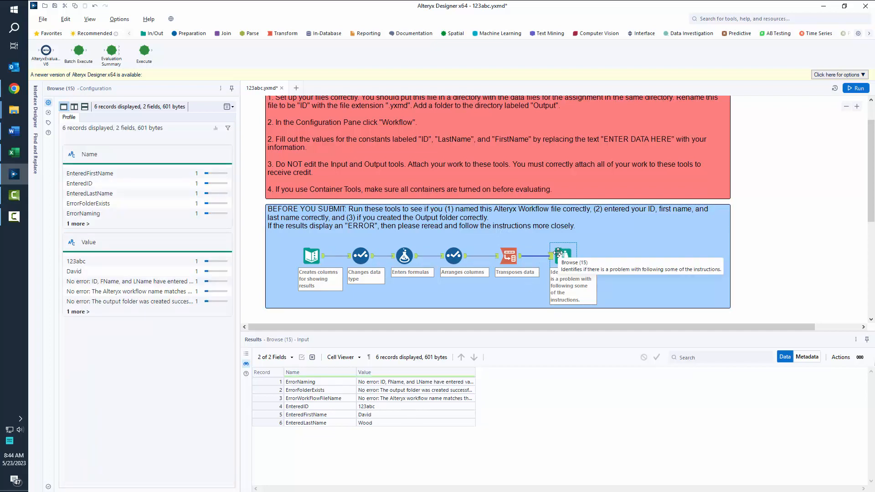
scroll(559, 253, "down", 3)
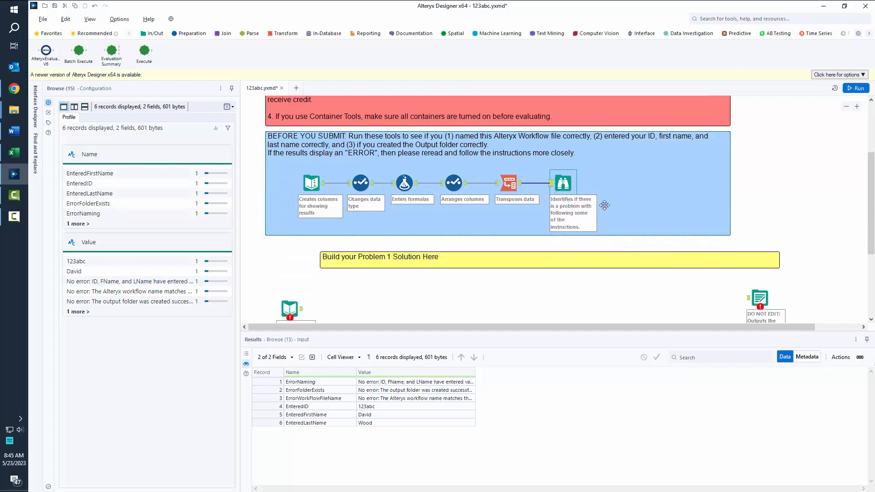
scroll(605, 205, "down", 3)
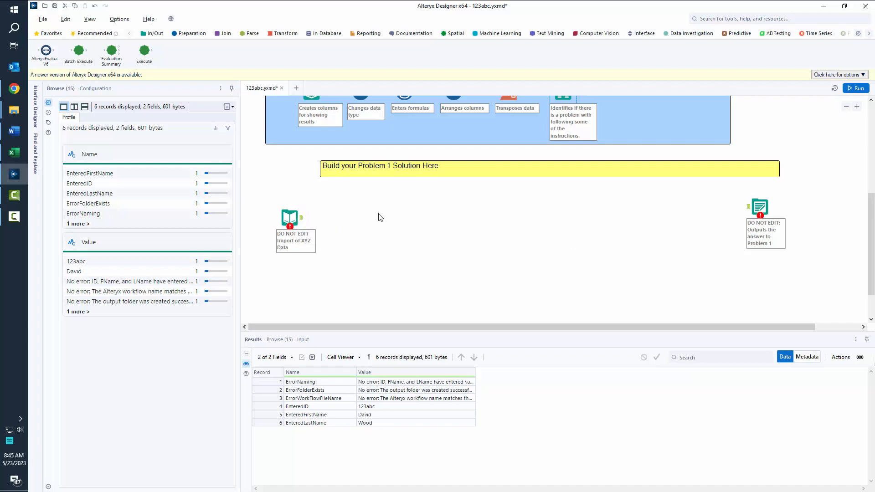
left_click(292, 214)
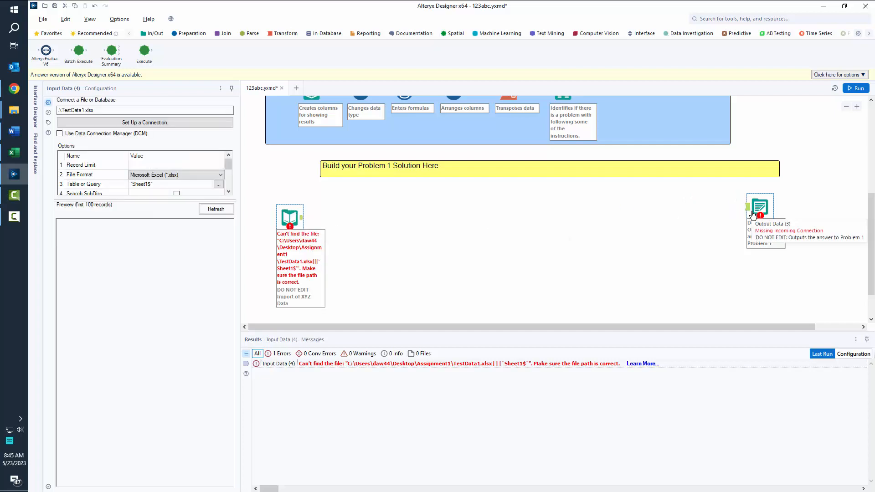
Look over the 123abc and AlteryxExamData files in Assignment1, then return to Alteryx's In/Out tools.
left_click(58, 111)
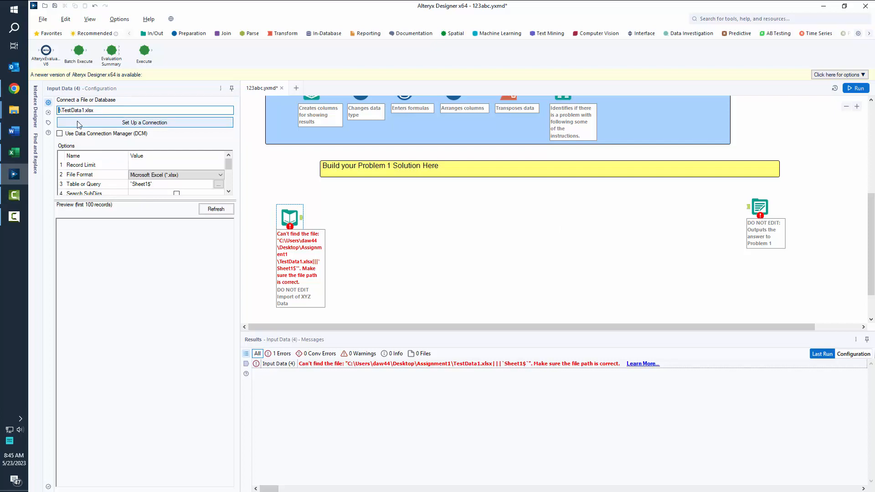
mouse_move(14, 110)
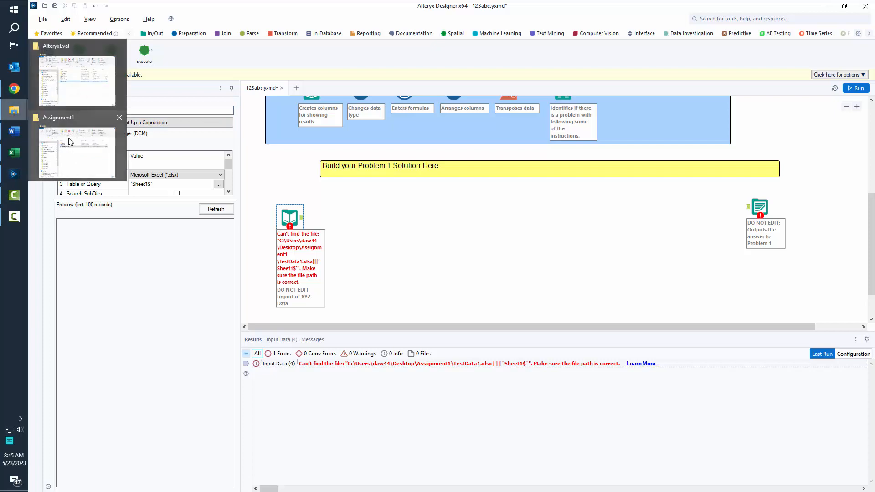
left_click(76, 147)
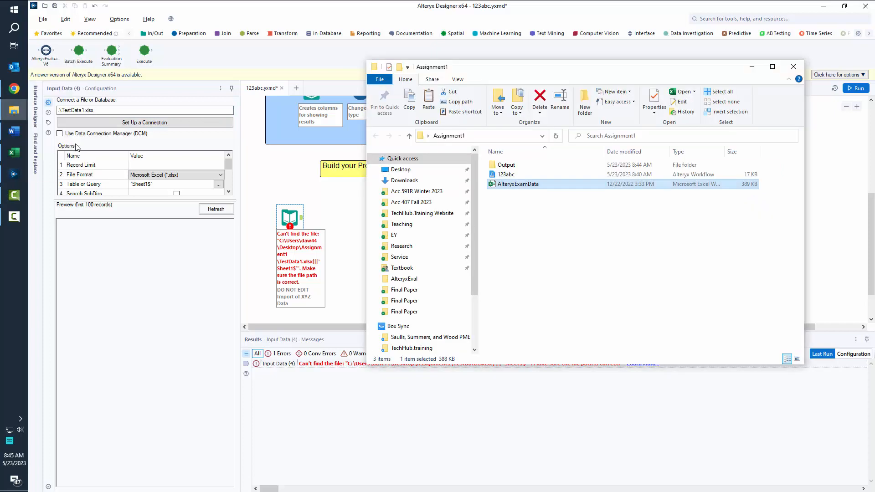
left_click(507, 178)
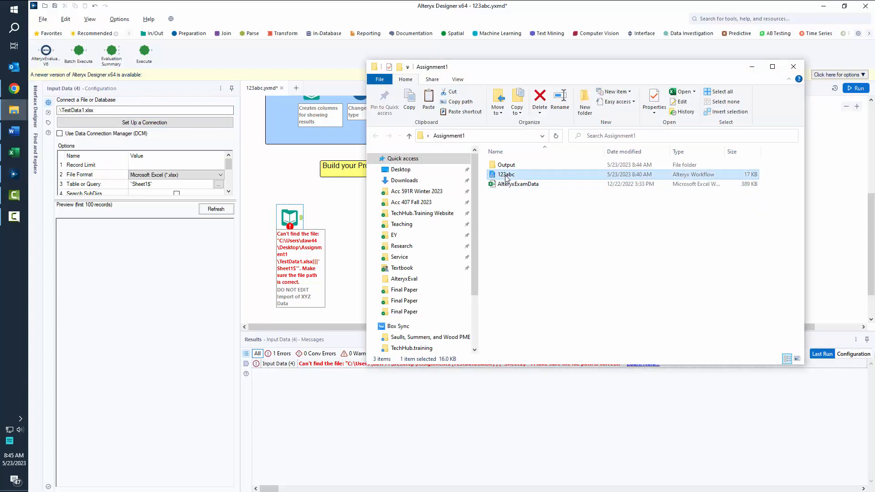
left_click(508, 186)
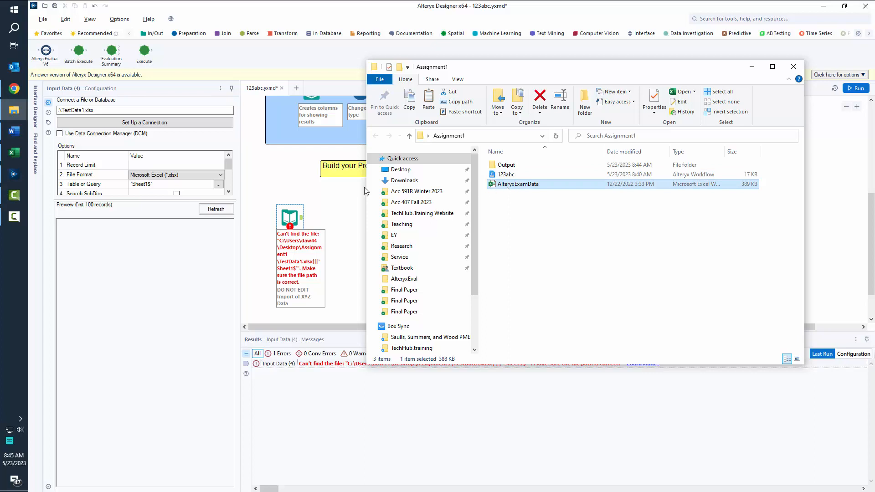
left_click(153, 34)
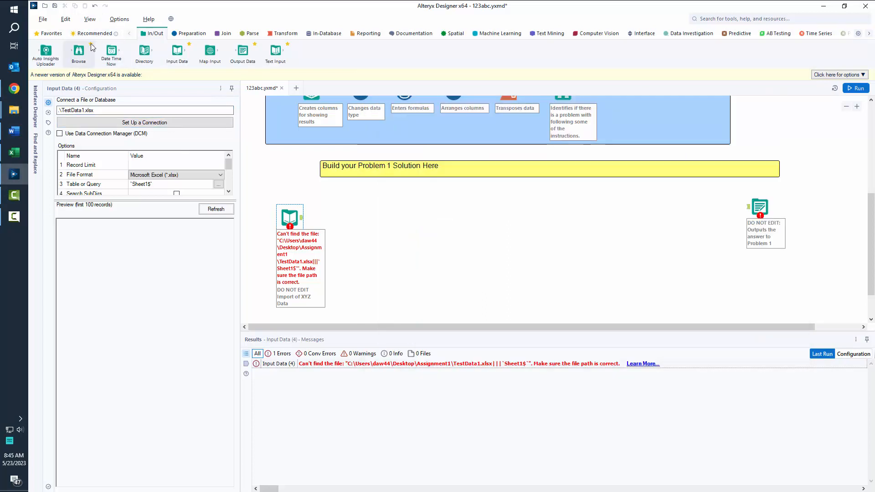
Add an Input Data tool reading the Transactions sheet of AlteryxExamData.xlsx from Assignment1.
left_click_drag(176, 51, 372, 214)
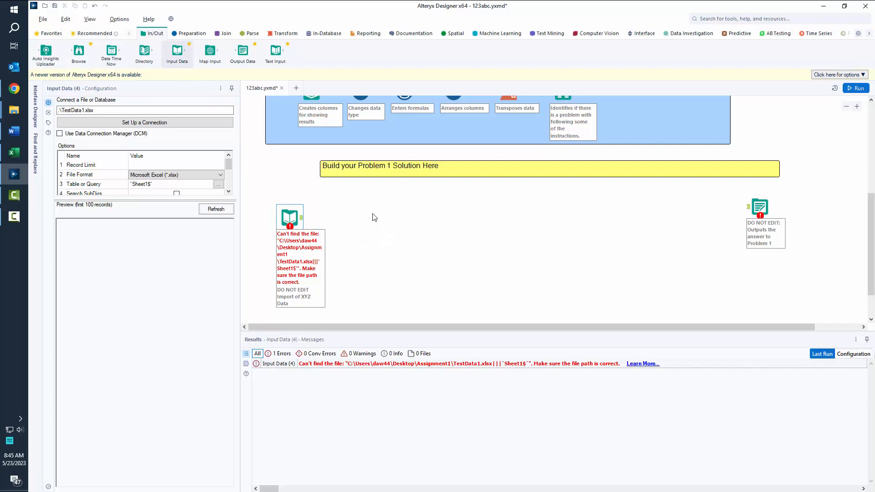
left_click(161, 127)
mouse_move(14, 110)
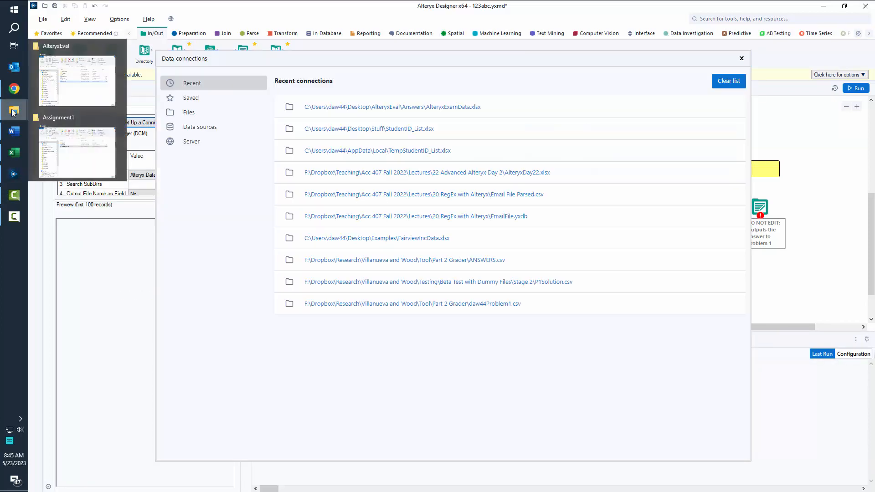
left_click(189, 112)
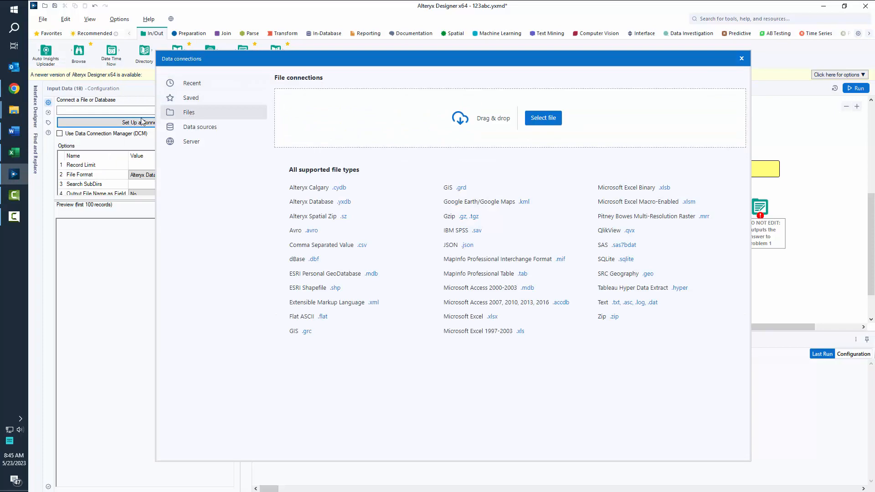
mouse_move(14, 114)
left_click(68, 151)
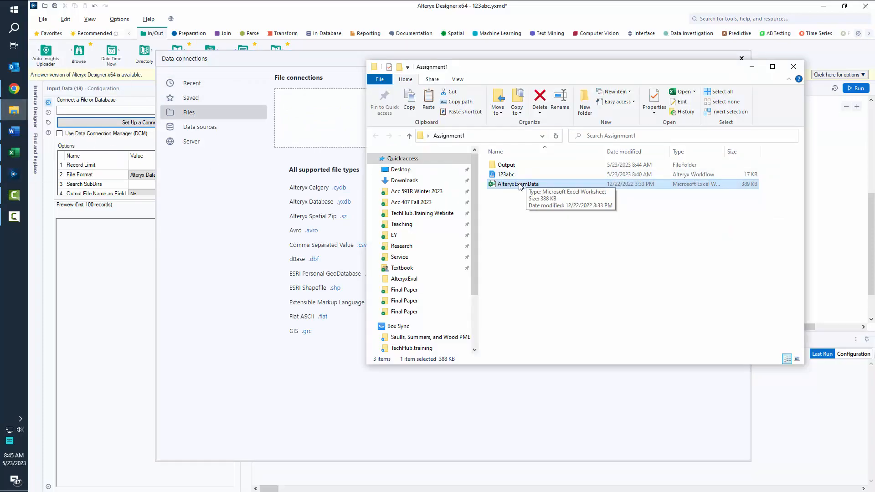
left_click_drag(518, 183, 355, 119)
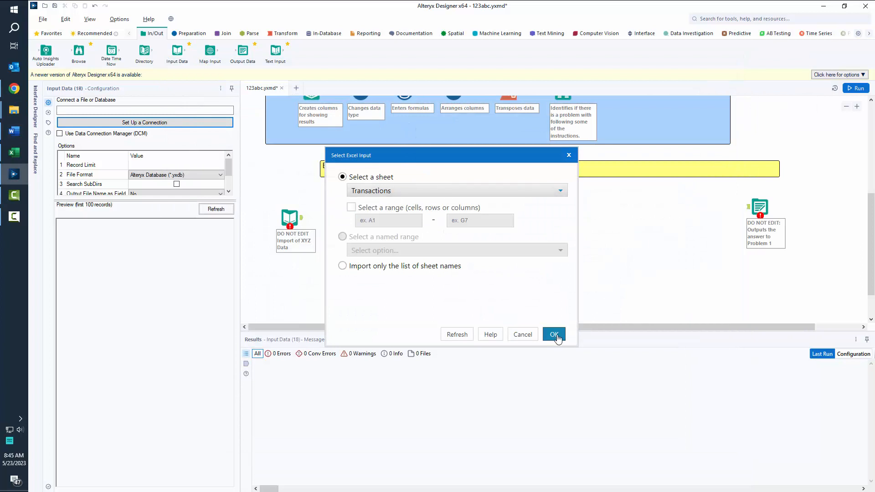
left_click(553, 334)
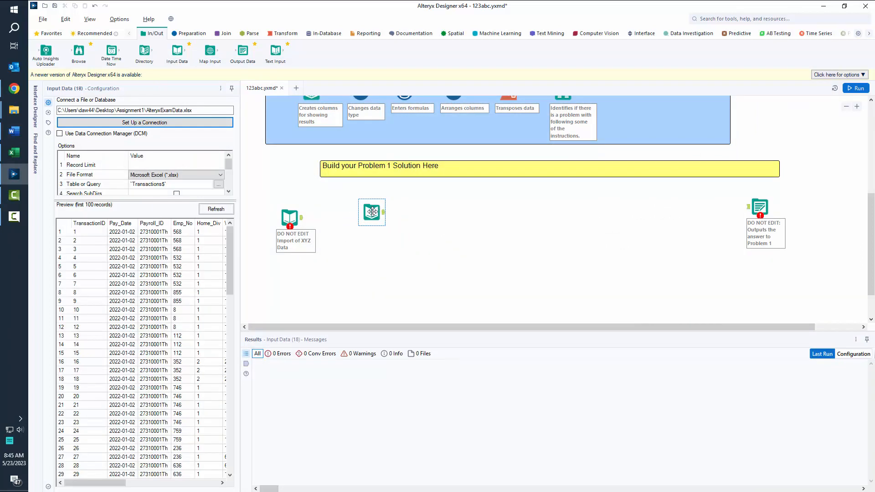
Select the folder part of the new input's file path, then reselect the input.
left_click(371, 212)
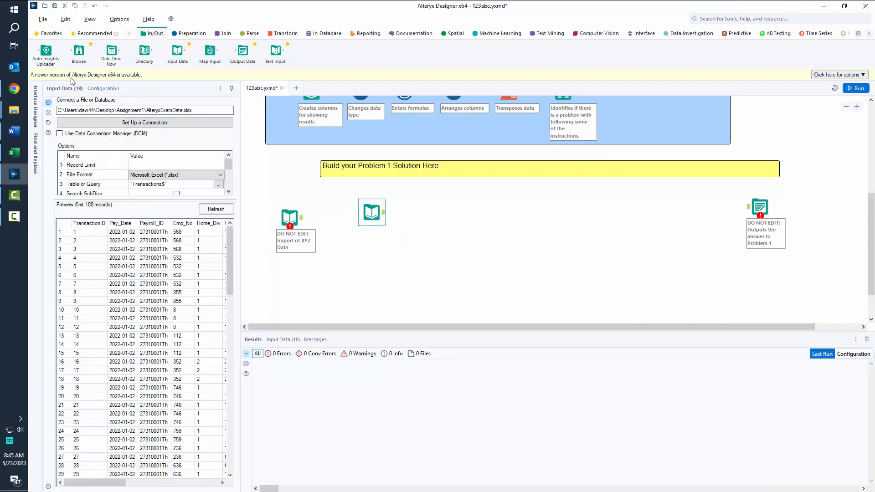
triple_click(65, 111)
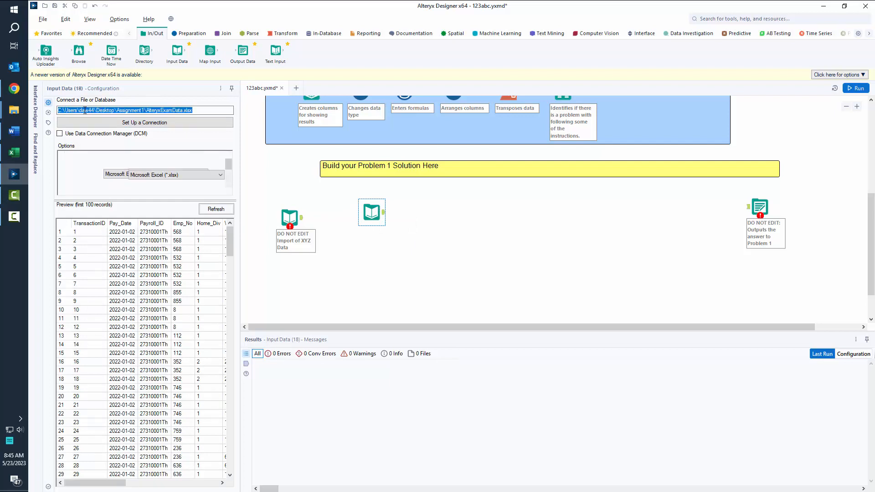
left_click(145, 111)
left_click_drag(145, 111, 57, 111)
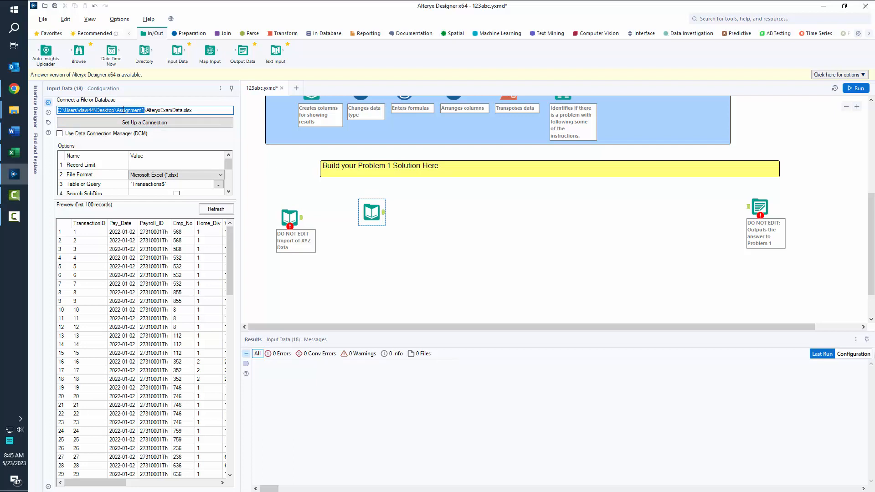
left_click(282, 212)
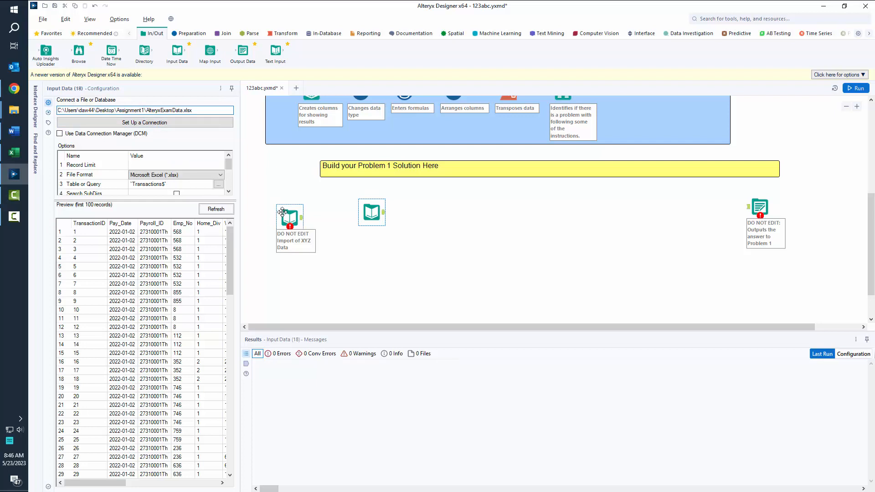
left_click(20, 111)
left_click(72, 133)
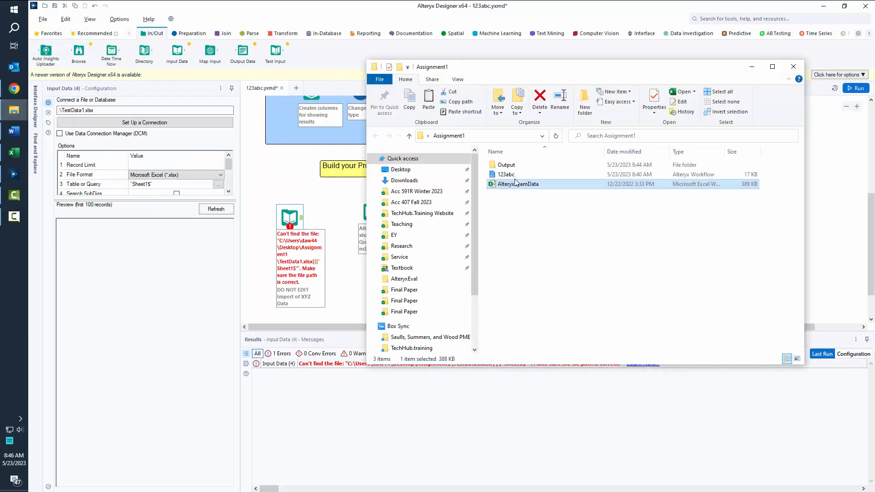
left_click(508, 176)
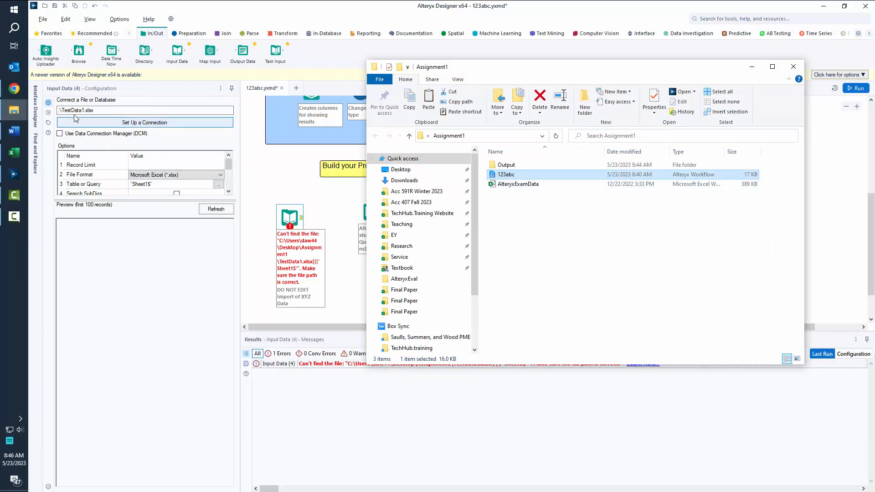
left_click(518, 137)
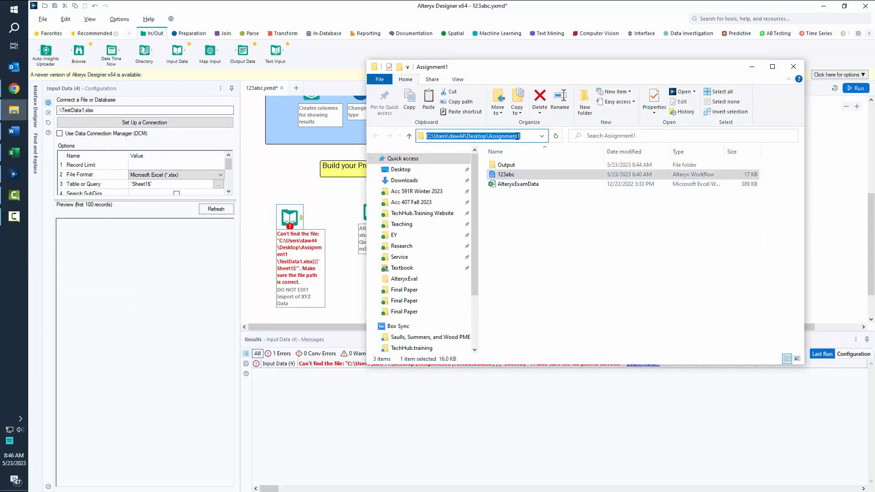
left_click(63, 111)
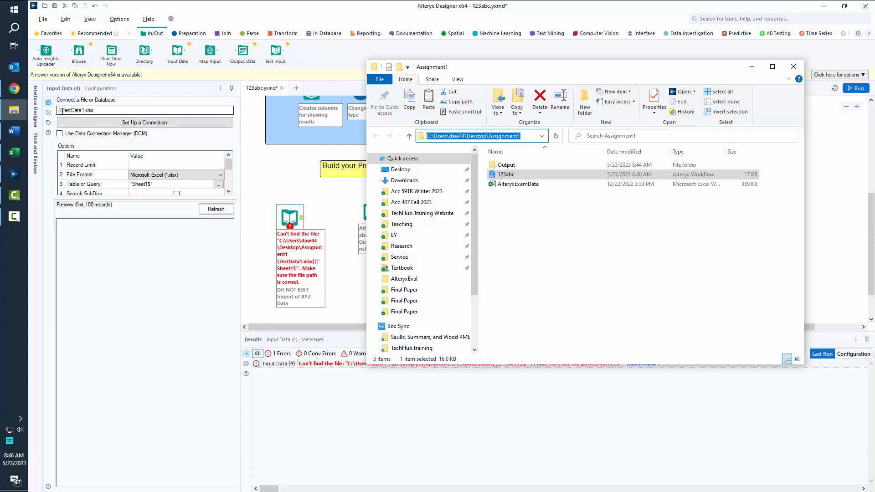
left_click_drag(63, 112, 89, 111)
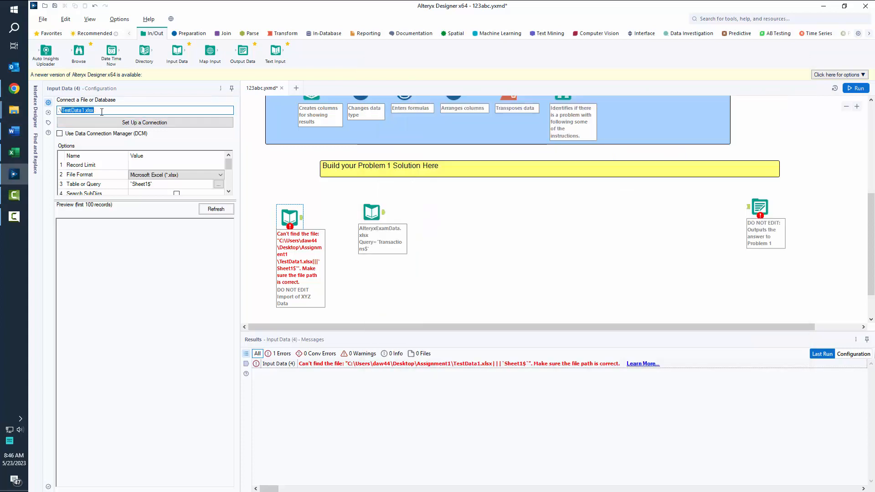
left_click_drag(345, 194, 458, 255)
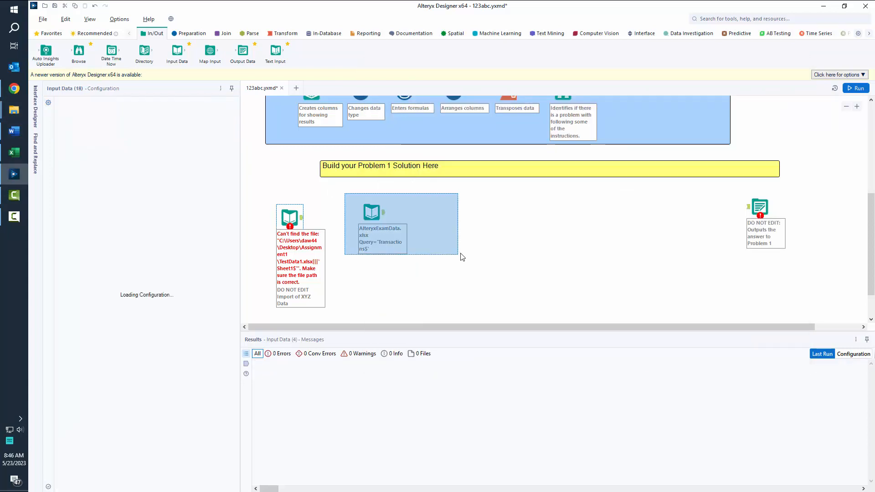
Delete the extra input and match the output path .\Output\%User.ID%_P1.csv to the Output folder.
key("Delete")
left_click(760, 207)
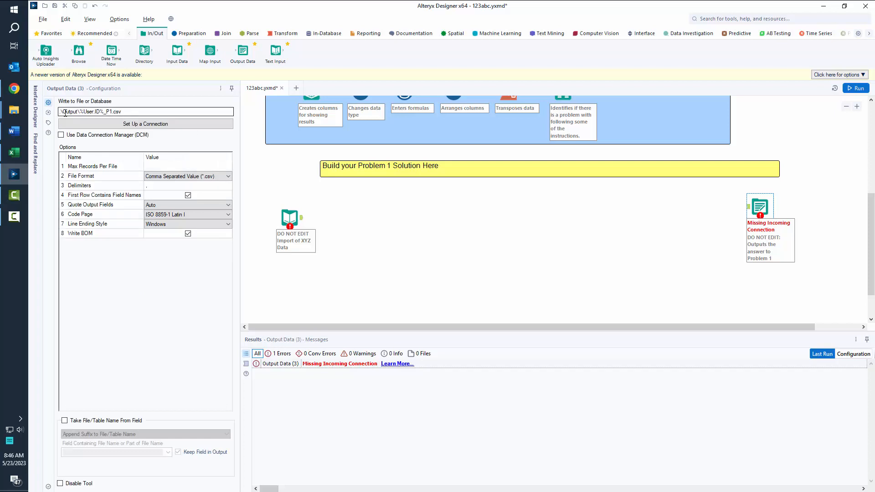
left_click_drag(64, 112, 70, 112)
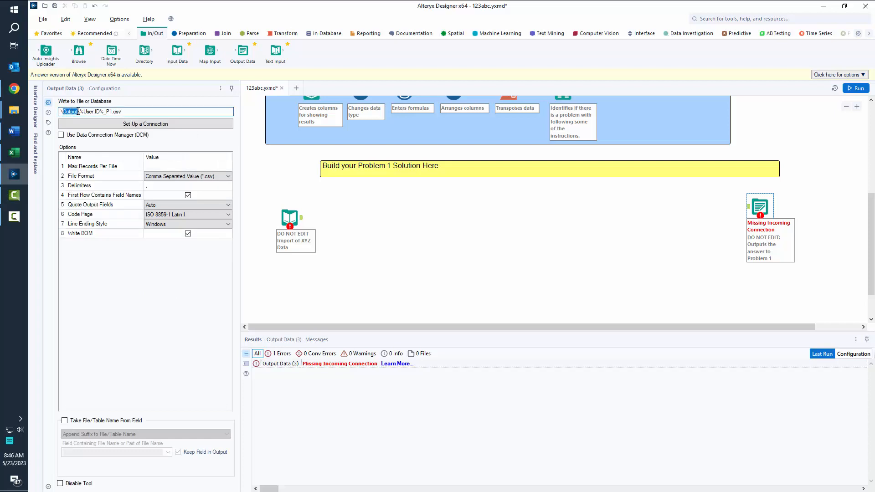
left_click(15, 110)
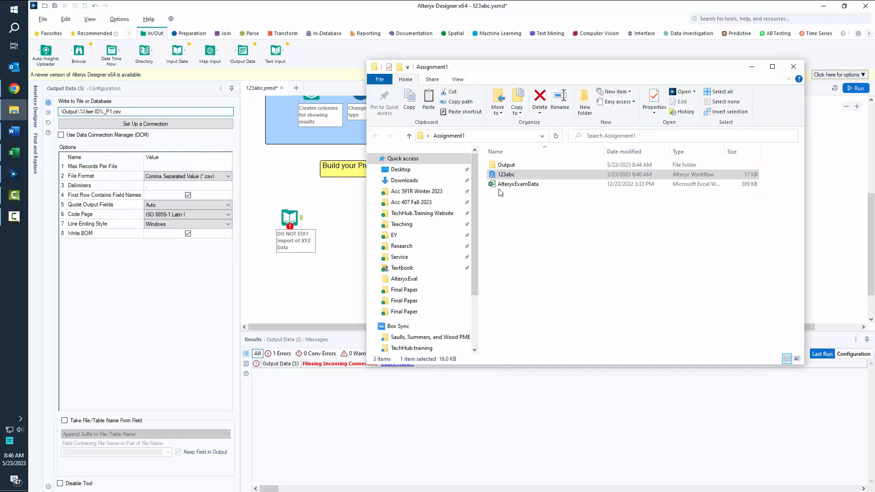
left_click(499, 165)
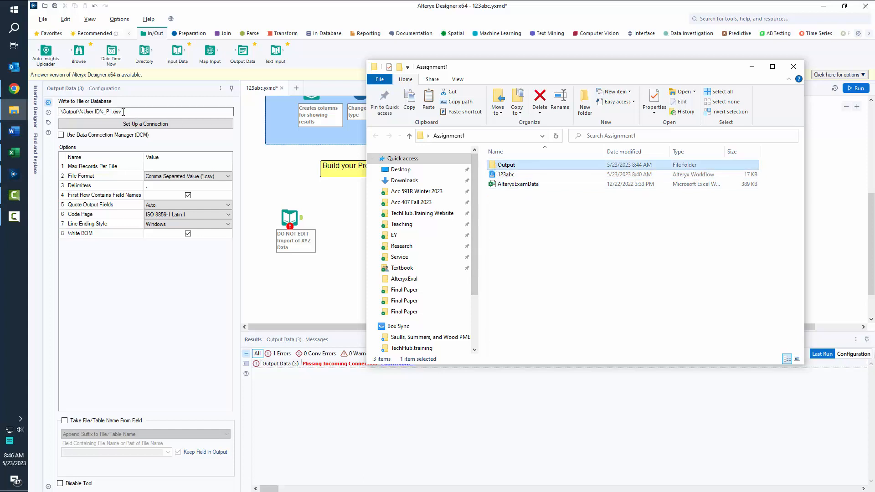
left_click(80, 112)
left_click_drag(80, 112, 94, 112)
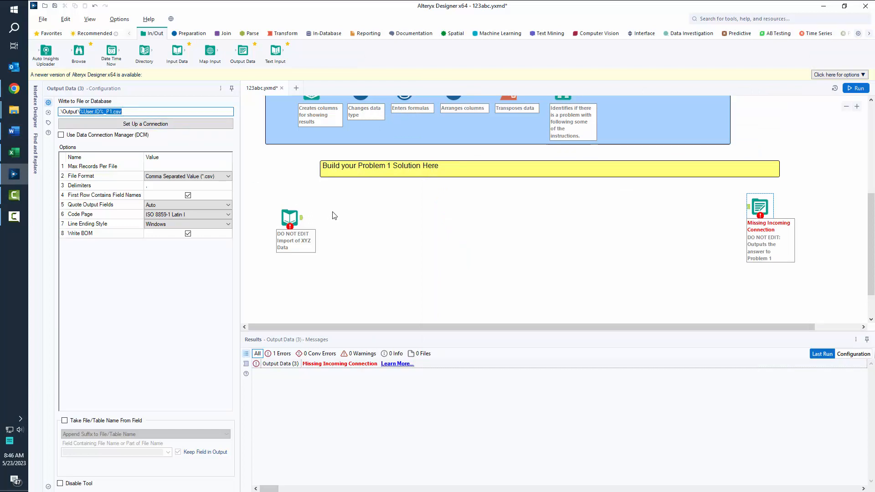
Insert a Sort tool sorting by Color ascending and connect it to the Output Data tool.
left_click(192, 34)
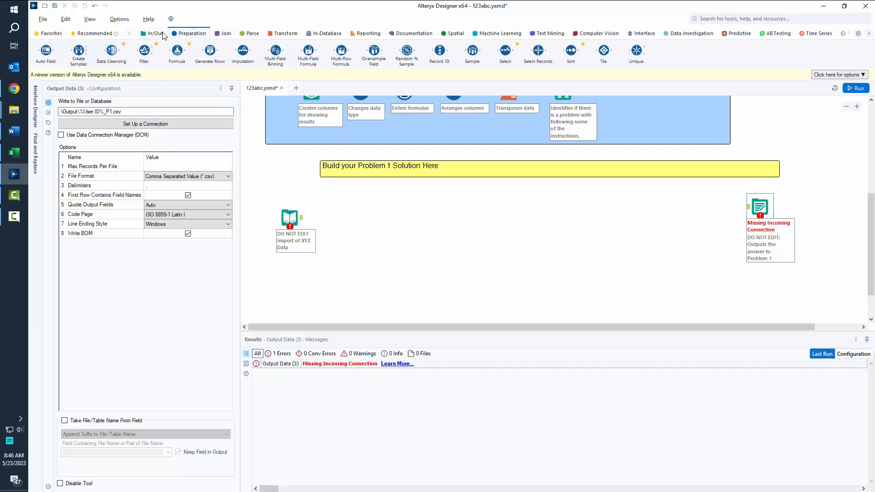
left_click_drag(571, 50, 339, 222)
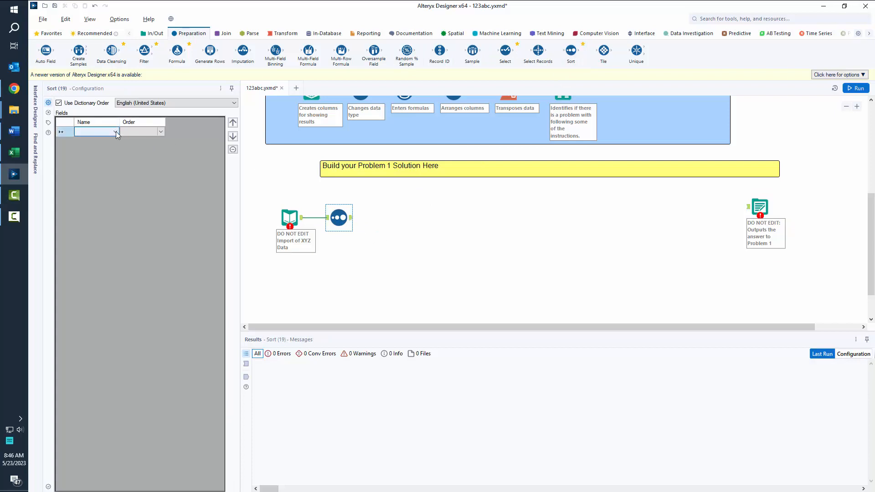
left_click(116, 132)
left_click(102, 140)
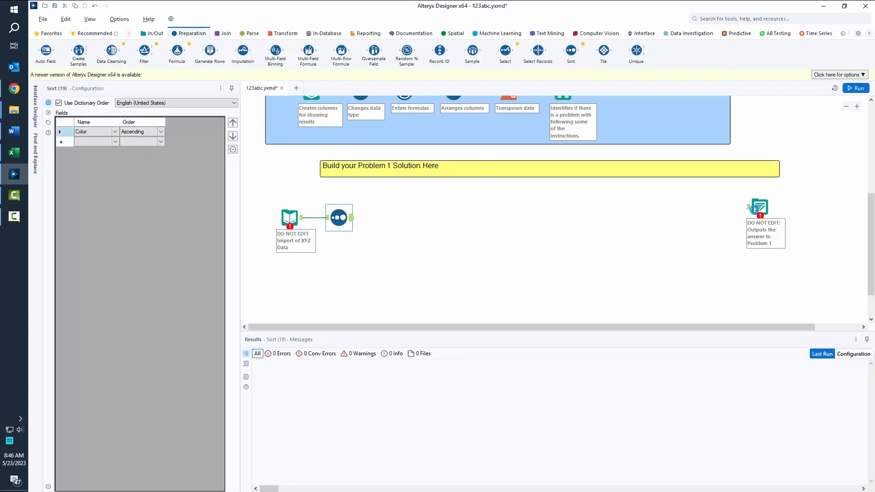
left_click_drag(351, 218, 754, 209)
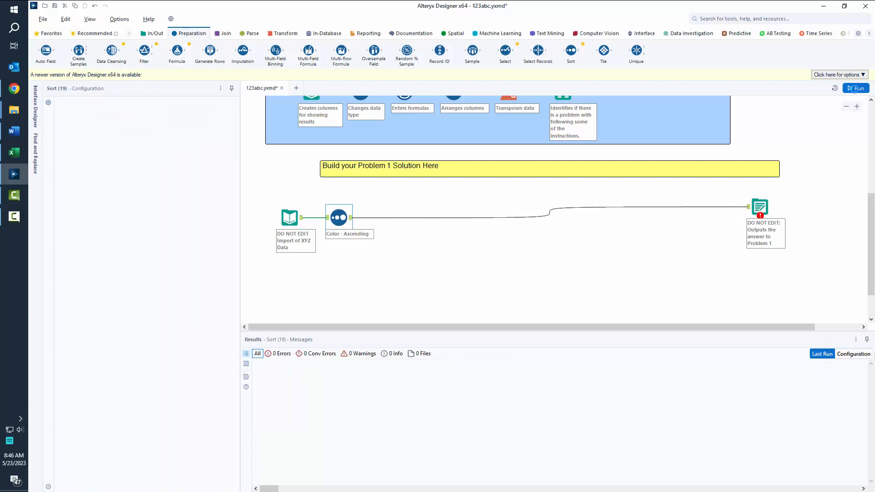
Run the workflow with the Sort wired into the output.
left_click(856, 89)
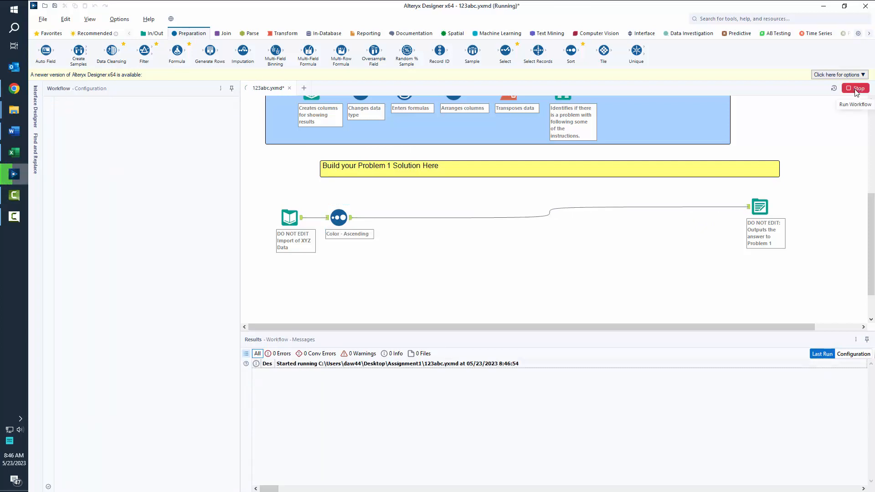
left_click(15, 160)
left_click(15, 159)
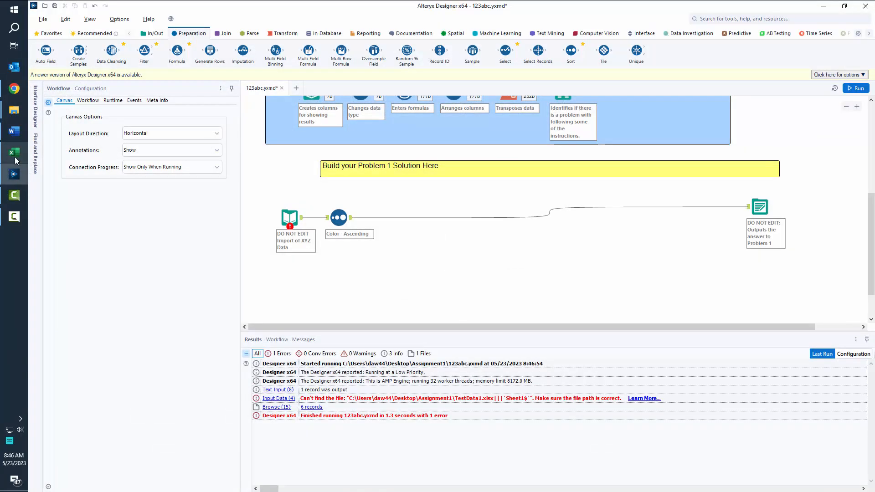
left_click(288, 221)
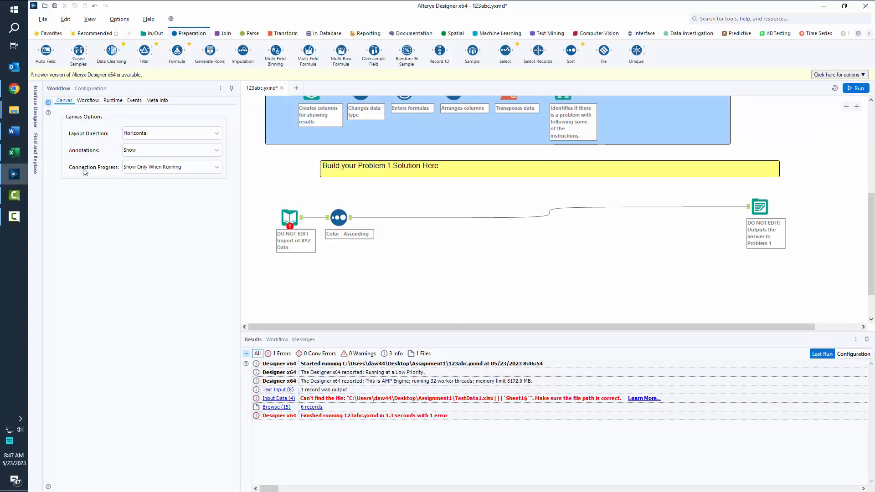
Close the ID_List workbook in Excel without saving, then select the provided input.
left_click(15, 152)
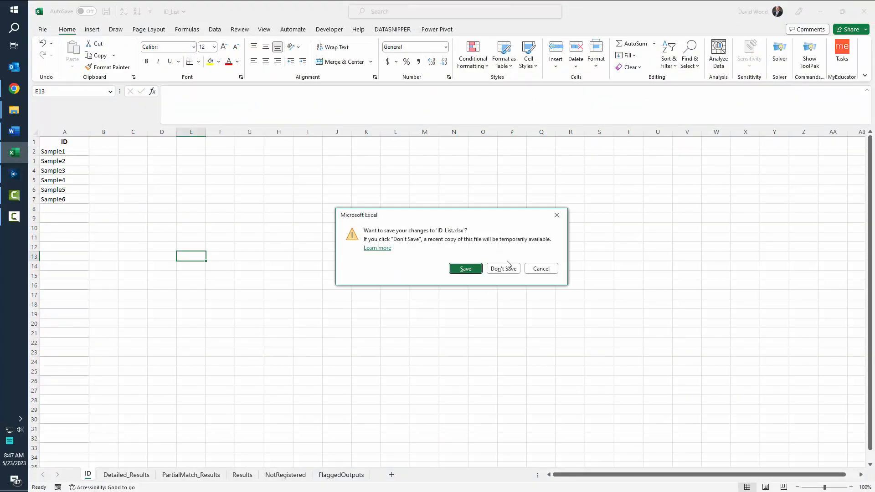
left_click(505, 267)
left_click(290, 218)
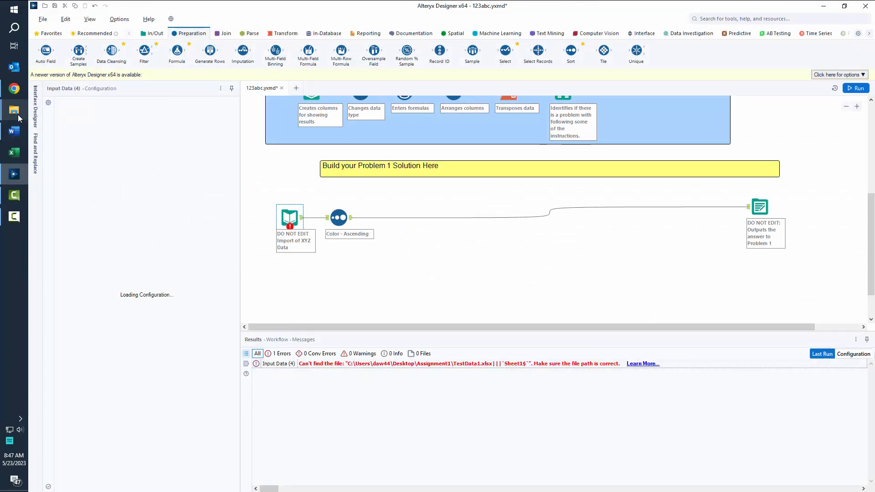
Point the provided input at the Transactions sheet via the relative path .\AlteryxExamData.xlsx.
mouse_move(18, 113)
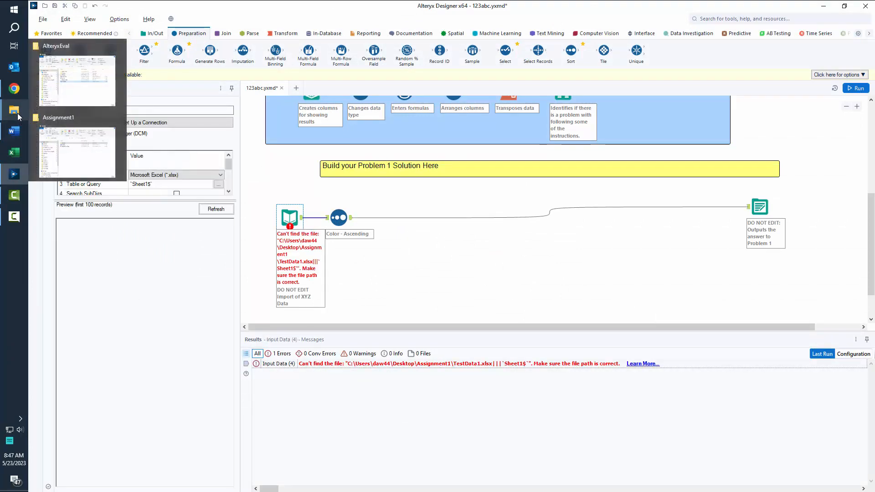
left_click(191, 123)
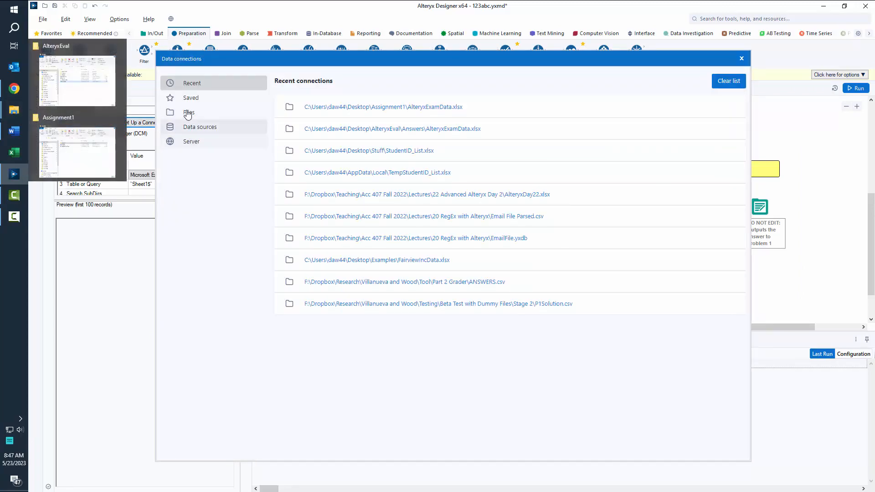
left_click(14, 110)
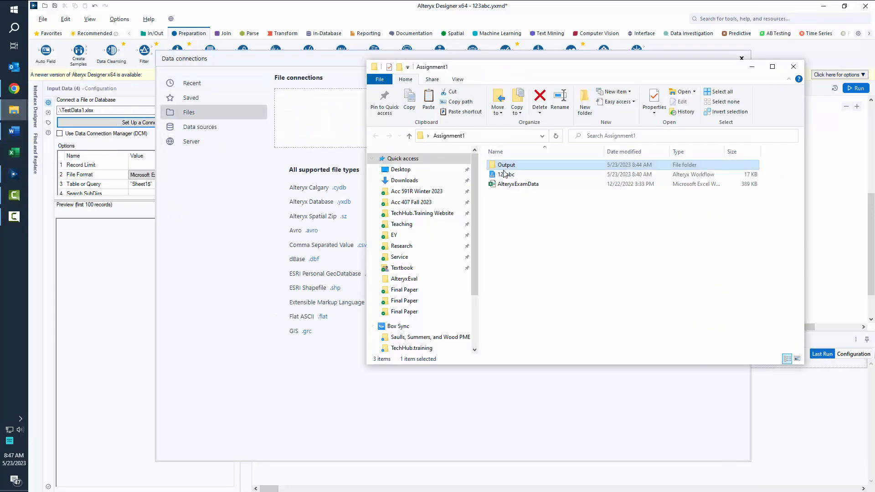
left_click_drag(514, 184, 319, 114)
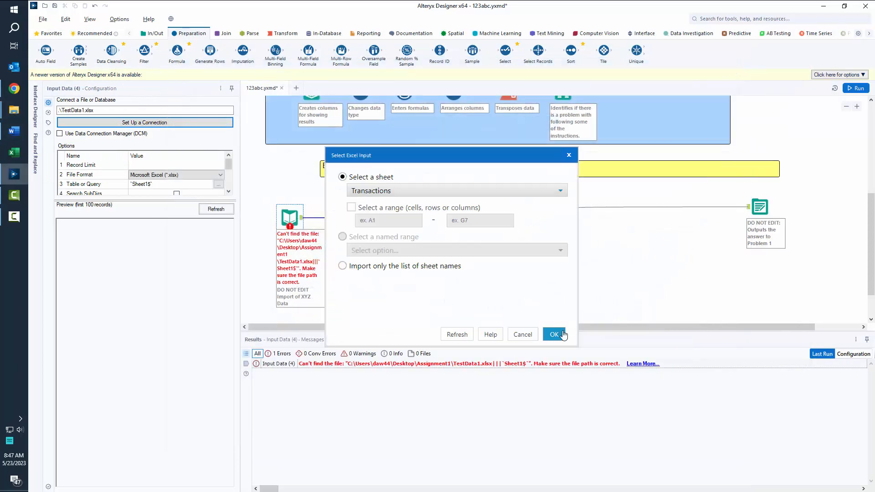
left_click(555, 335)
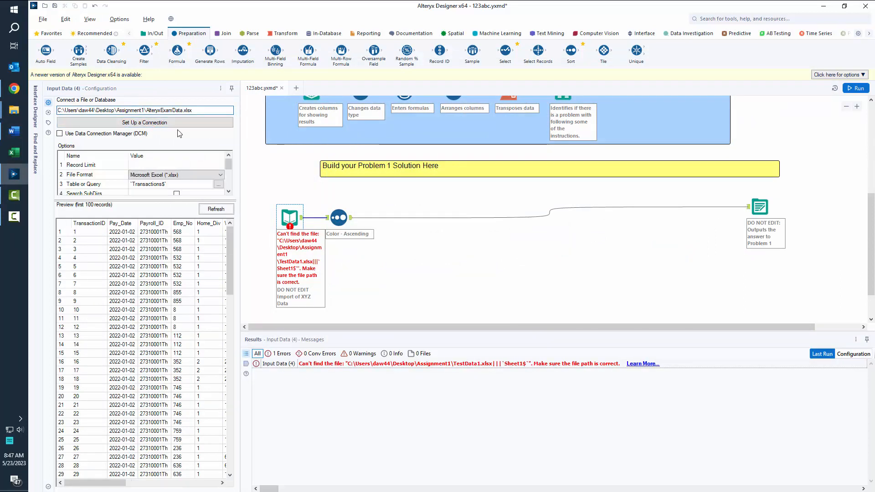
key("BackSpace")
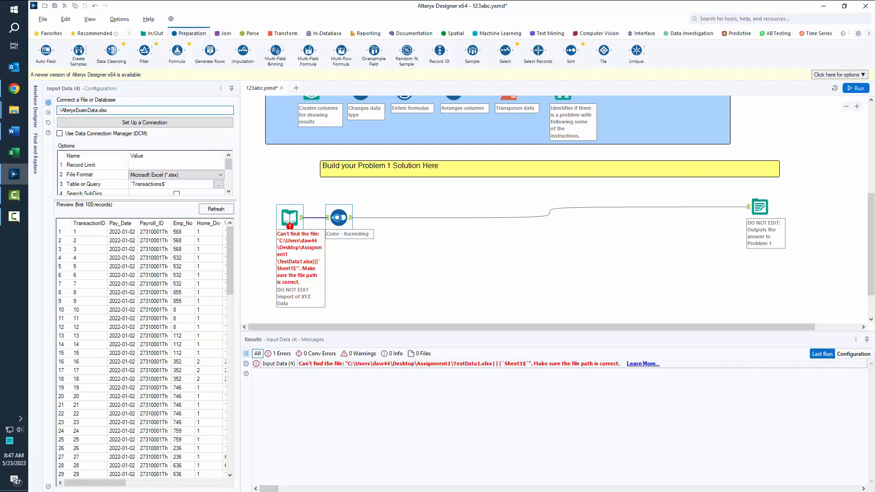
left_click(339, 218)
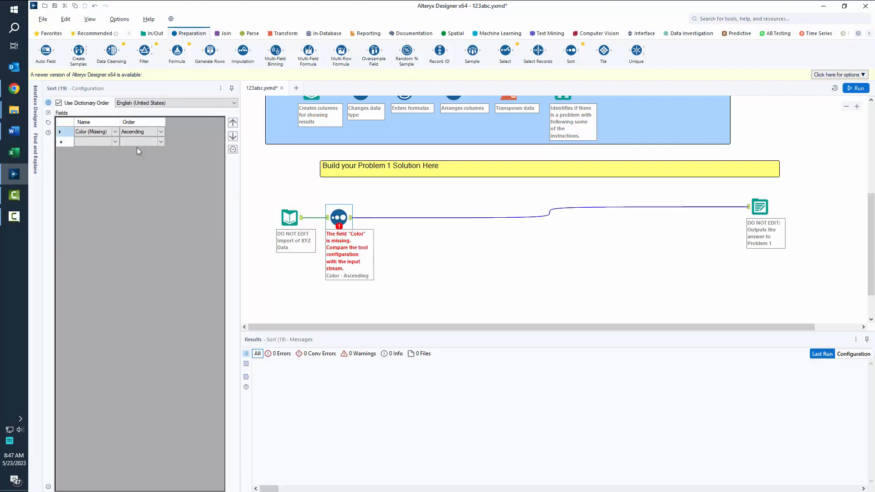
Sort by TransactionID ascending and rerun, passing 4,983 records without errors.
left_click(115, 133)
left_click(94, 226)
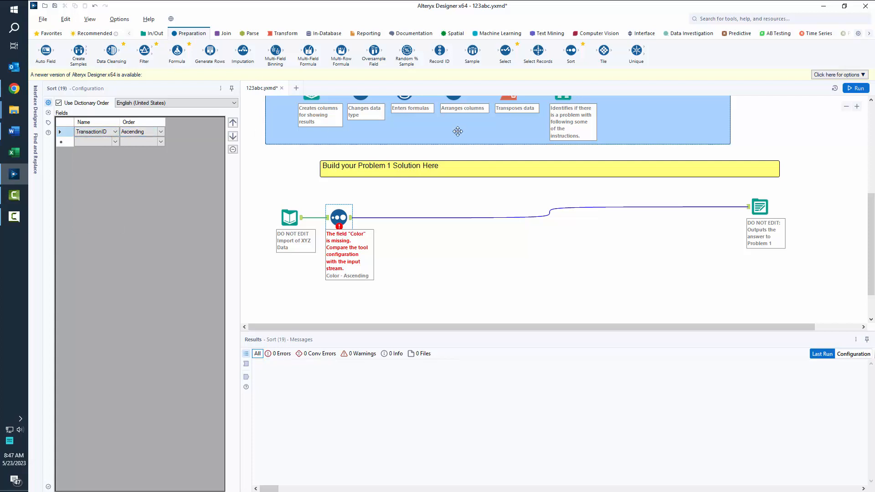
left_click(854, 88)
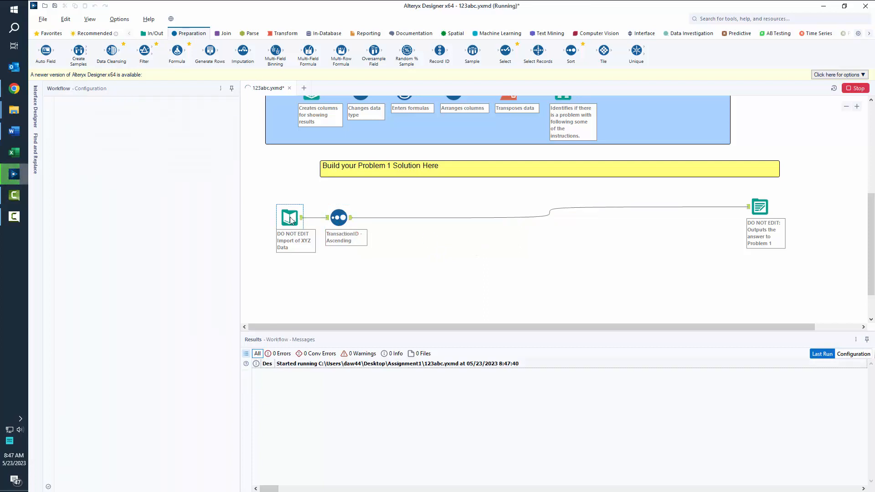
left_click(339, 218)
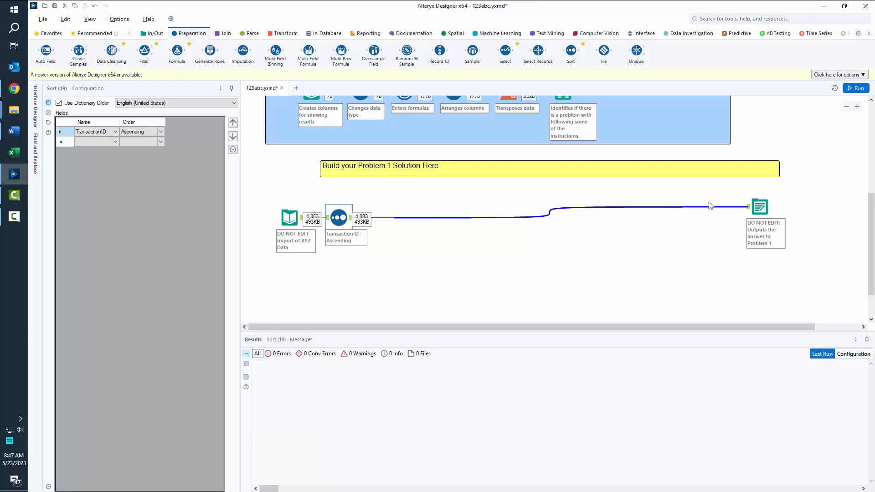
left_click(55, 148)
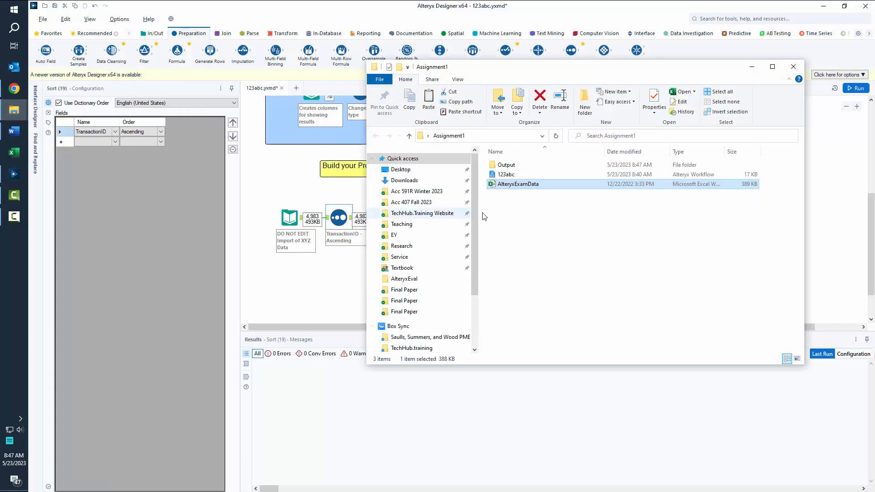
Open the Output folder and inspect the new 348 KB 123abc_P1 file.
double_click(499, 165)
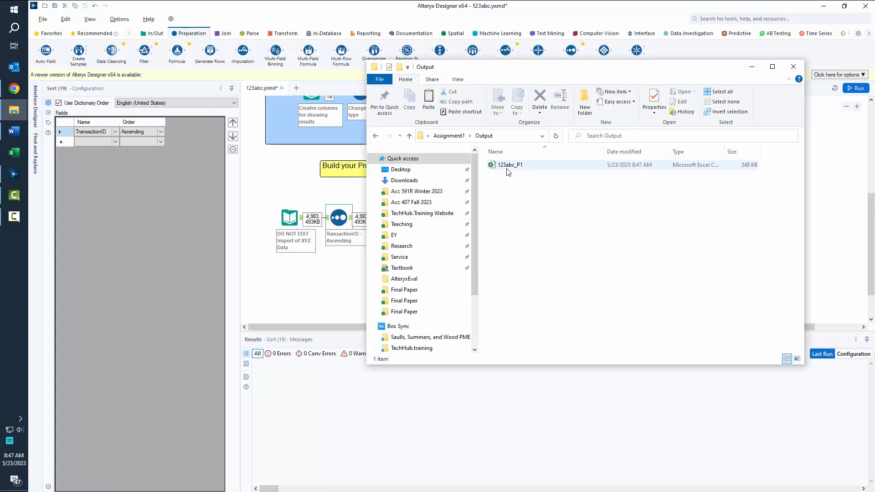
double_click(507, 165)
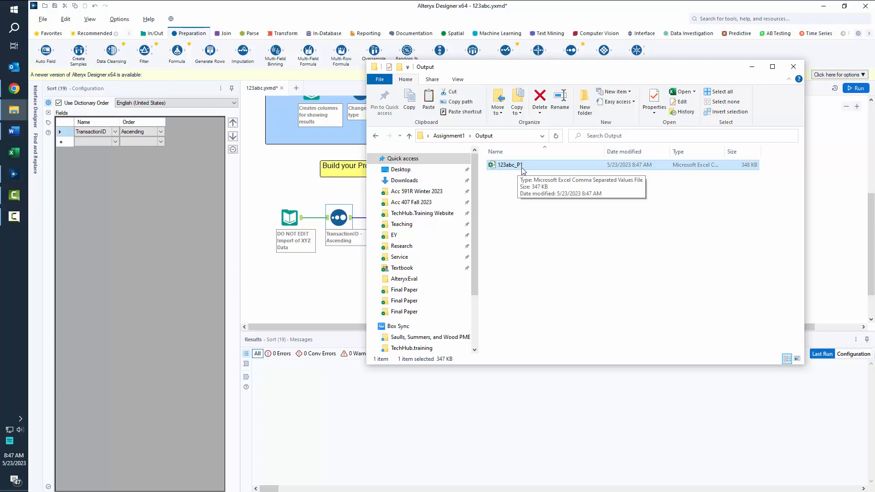
left_click_drag(530, 68, 532, 262)
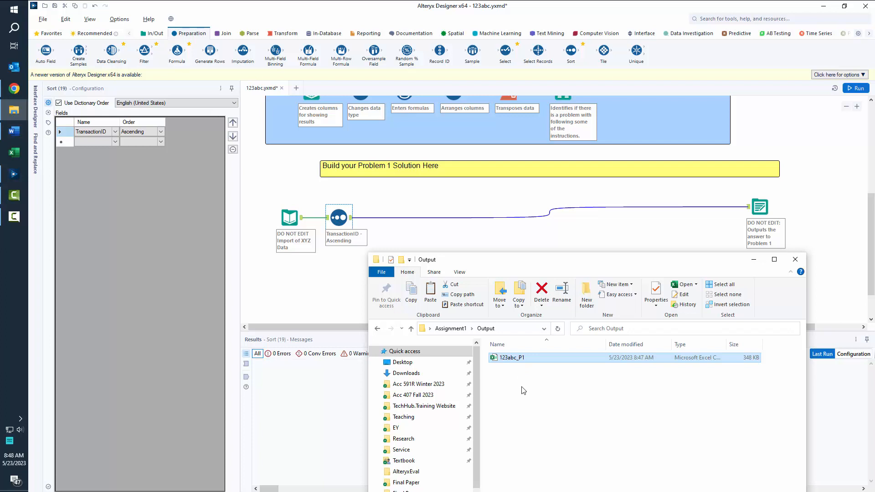
left_click(505, 359)
double_click(494, 359)
scroll(533, 217, "up", 5)
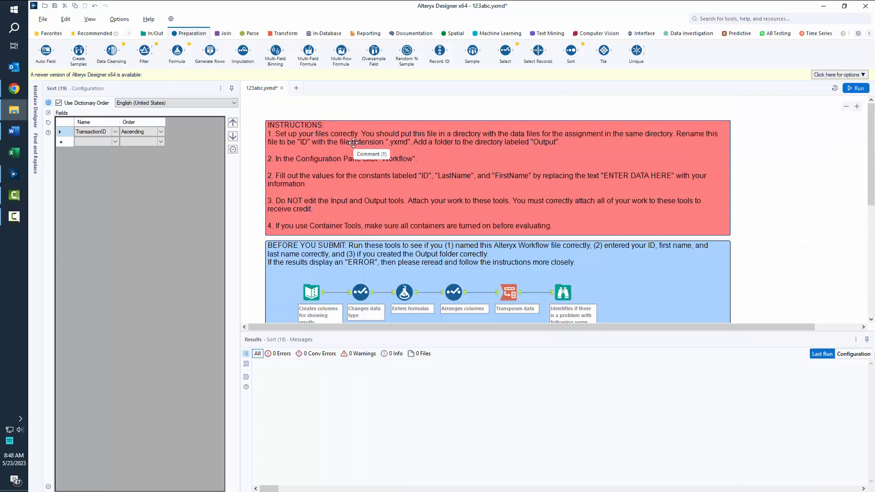
Review Assignment1's workflow file, AlteryxExamData workbook and Output folder, then return to the workflow.
left_click(349, 142)
left_click(244, 147)
mouse_move(14, 110)
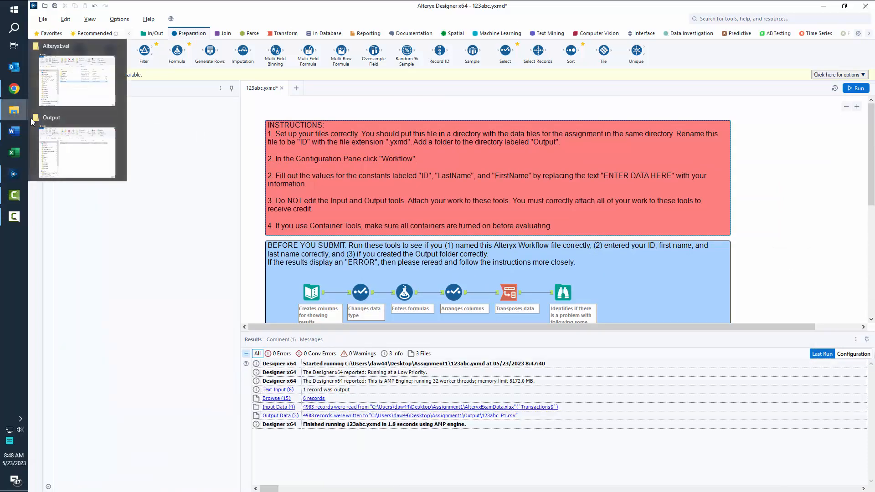
left_click(41, 132)
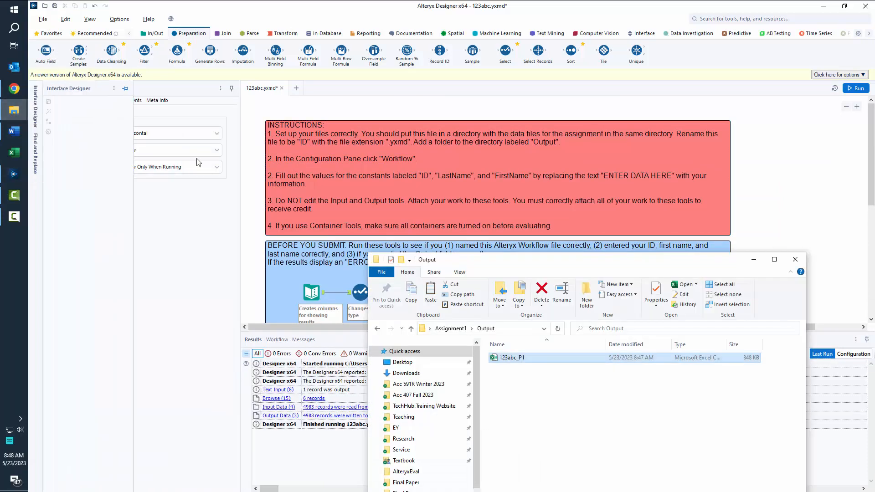
left_click(451, 328)
left_click_drag(543, 260, 600, 58)
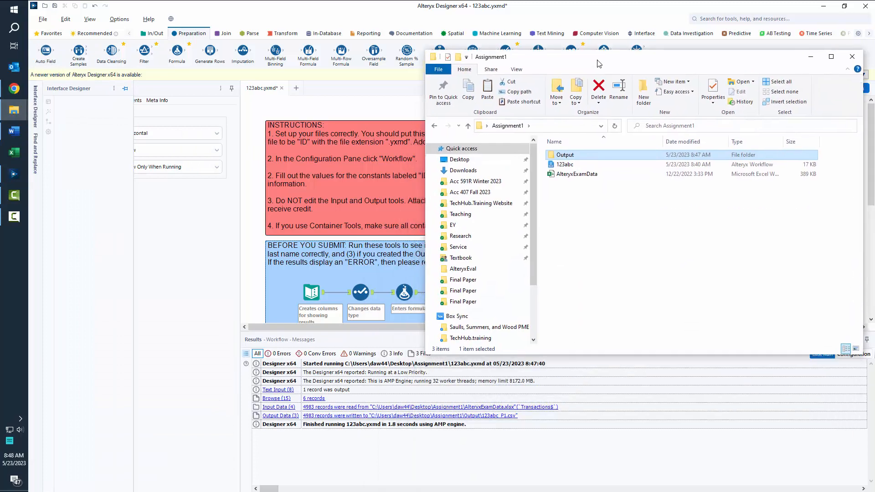
left_click(567, 166)
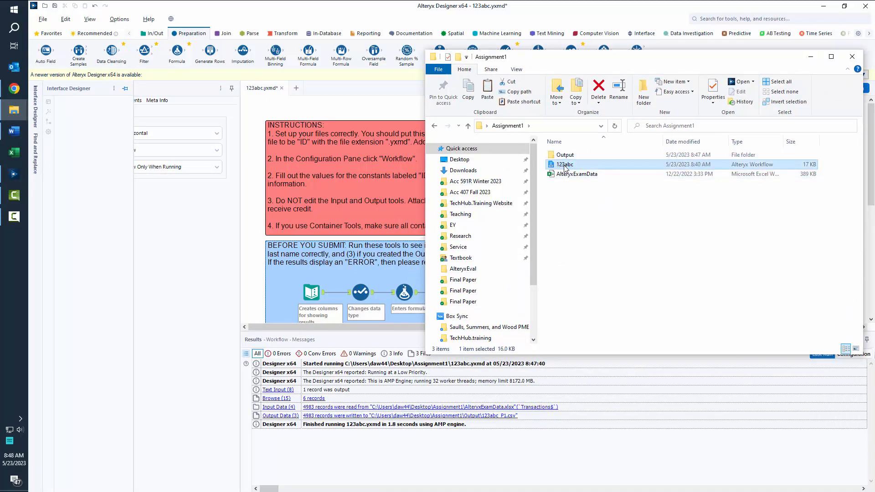
left_click(565, 175)
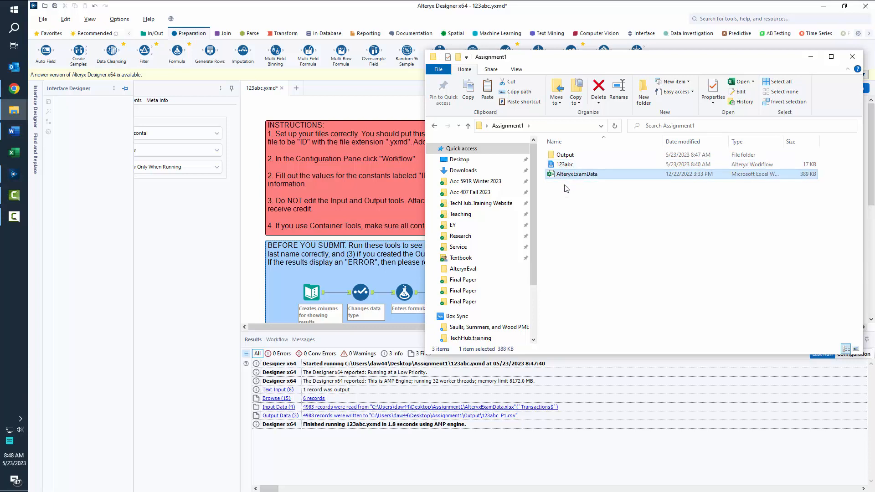
left_click(573, 156)
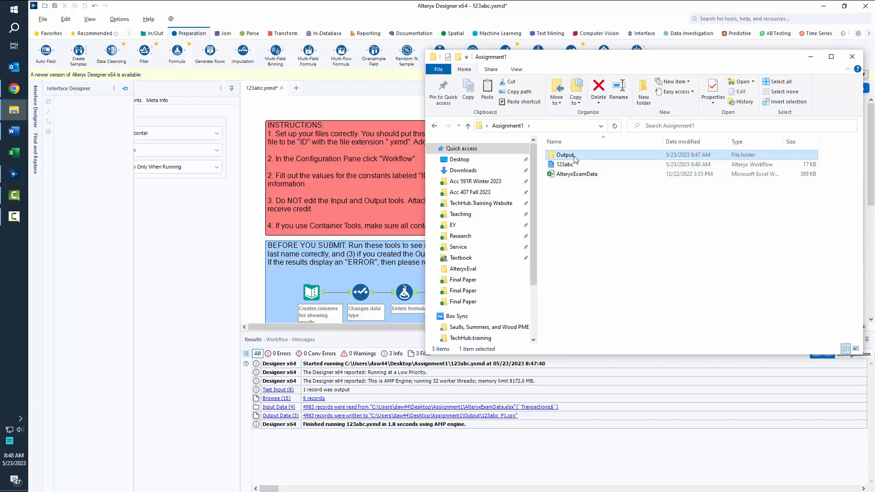
left_click(257, 120)
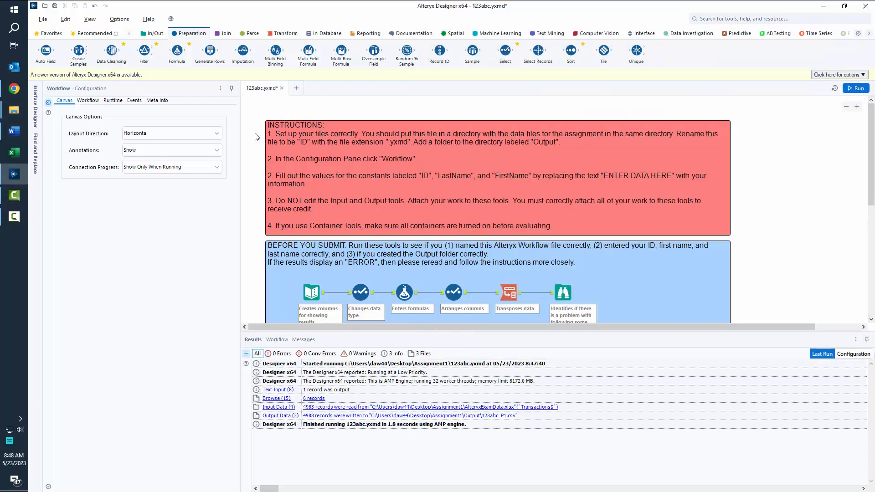
Change the ID workflow constant's value to ENTER DATA and run the workflow.
left_click(97, 101)
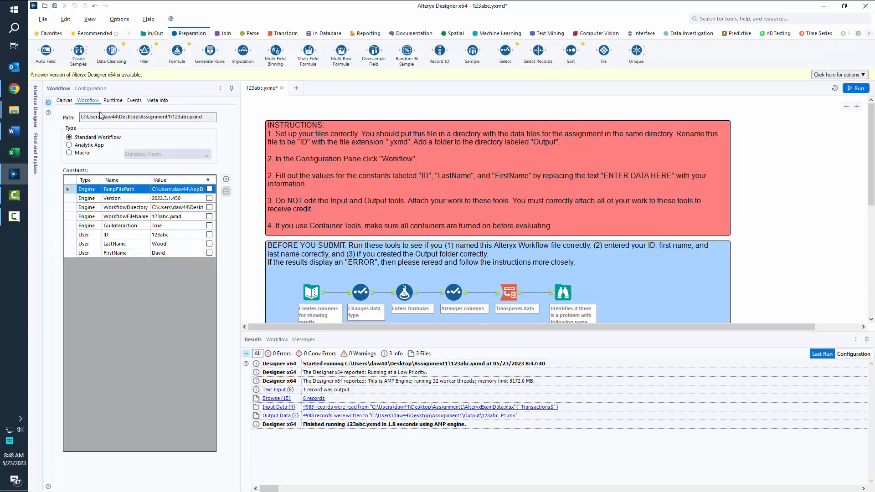
left_click_drag(68, 235, 72, 254)
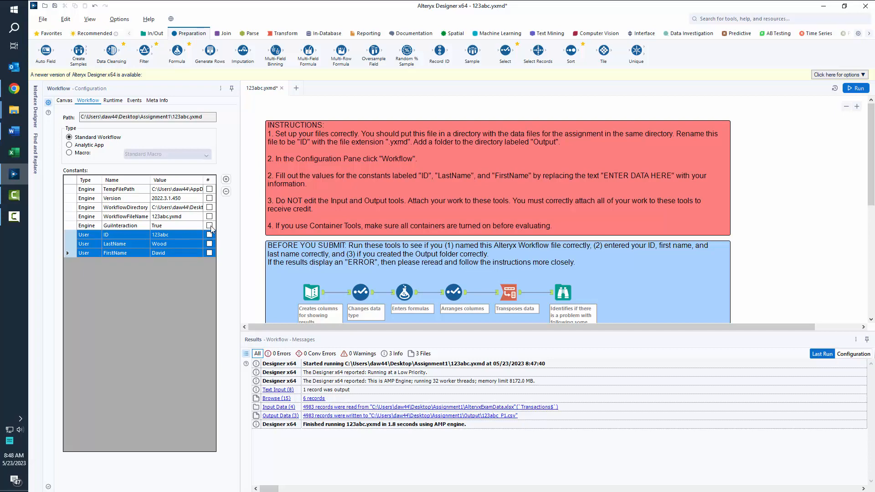
left_click(175, 234)
type("ENTE")
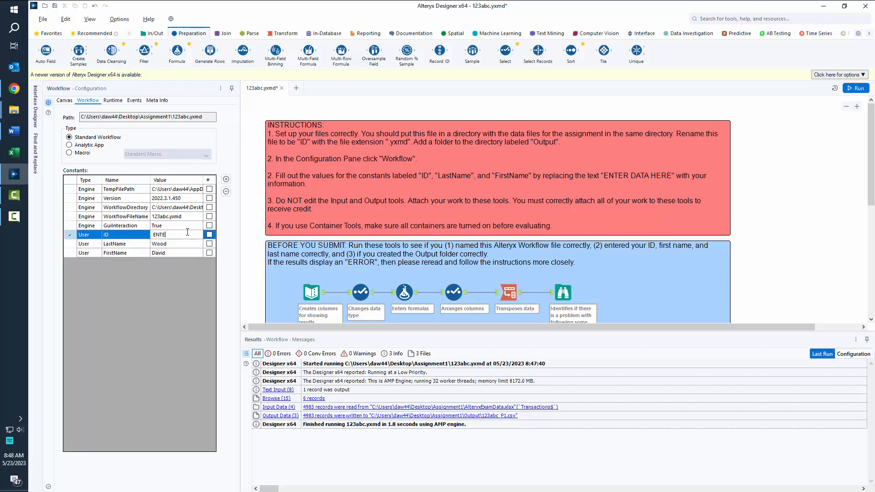
type("R DATA")
key("Return")
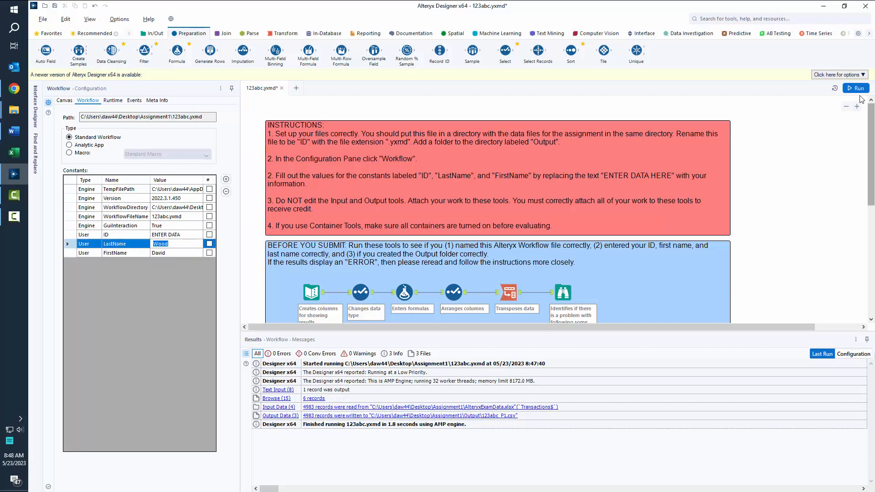
left_click(856, 89)
Open the Output folder and check the new 348 KB ENTER DATA_P1 file.
mouse_move(14, 110)
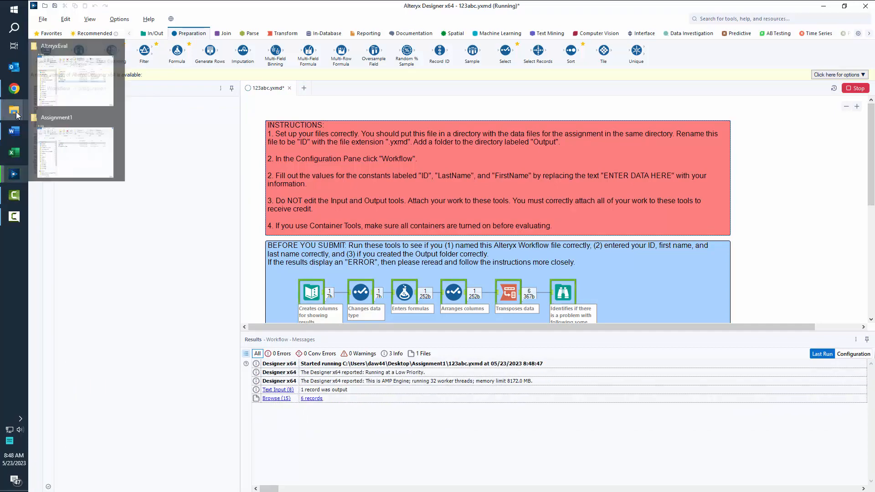
left_click(84, 162)
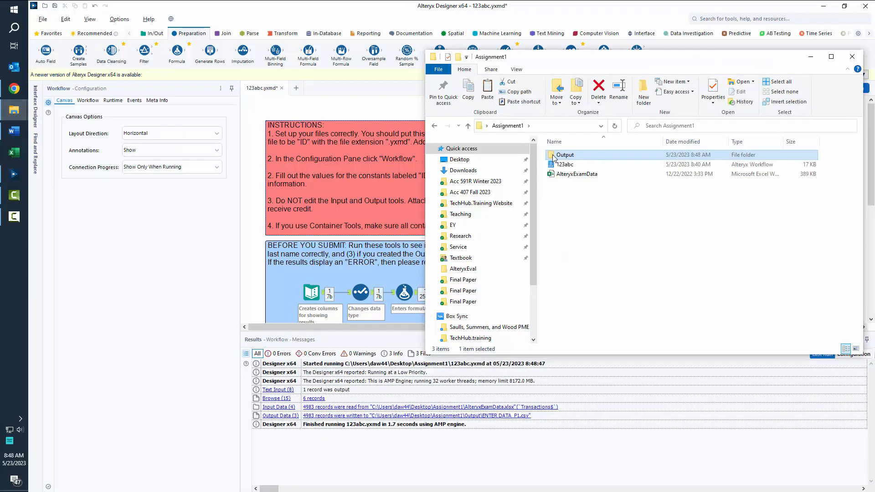
double_click(572, 156)
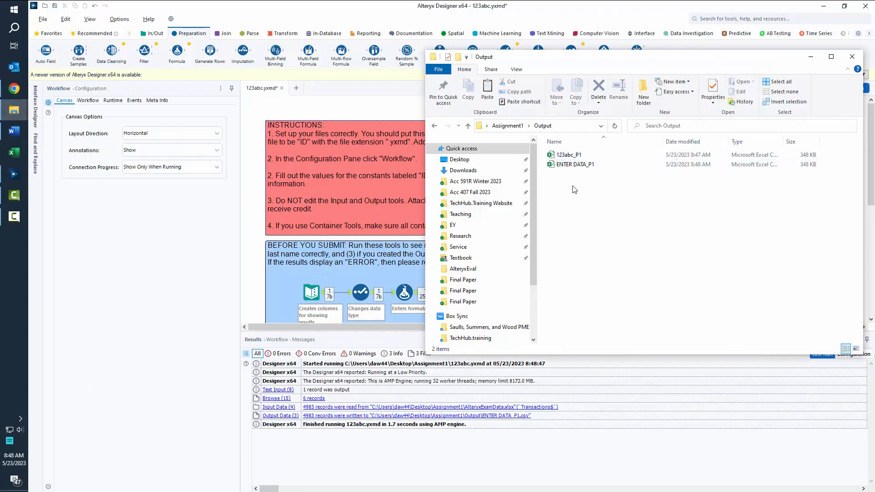
double_click(593, 166)
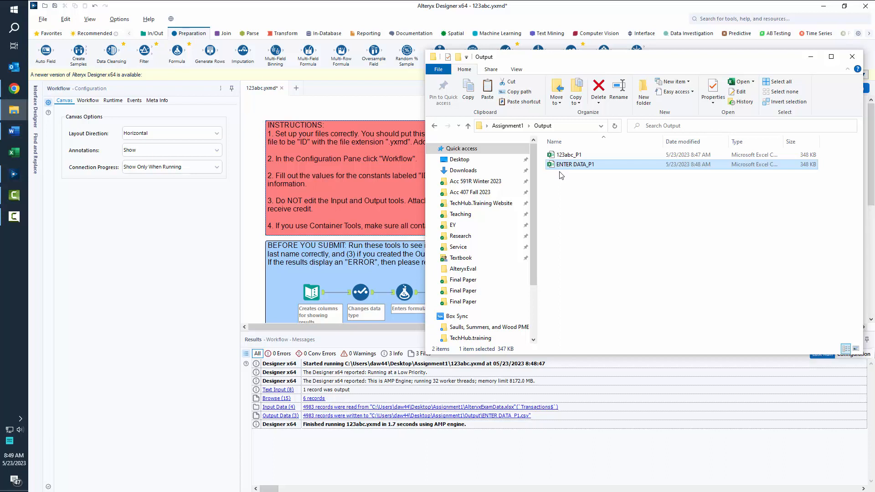
left_click(254, 159)
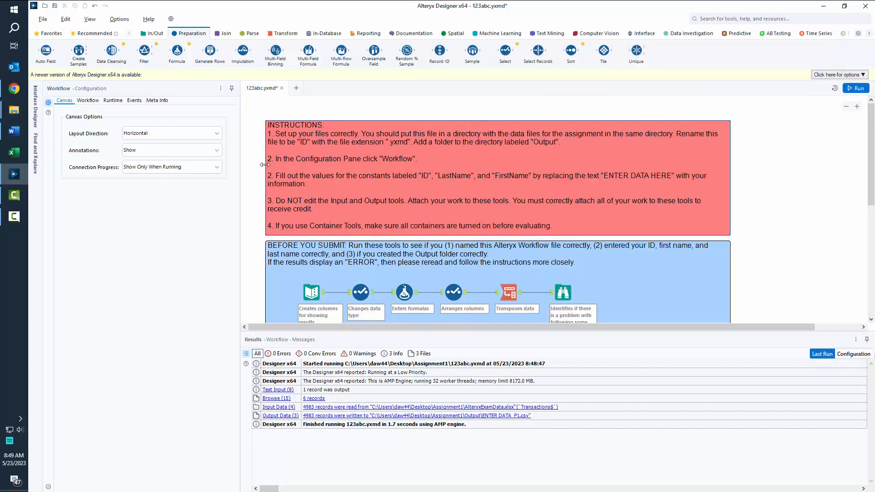